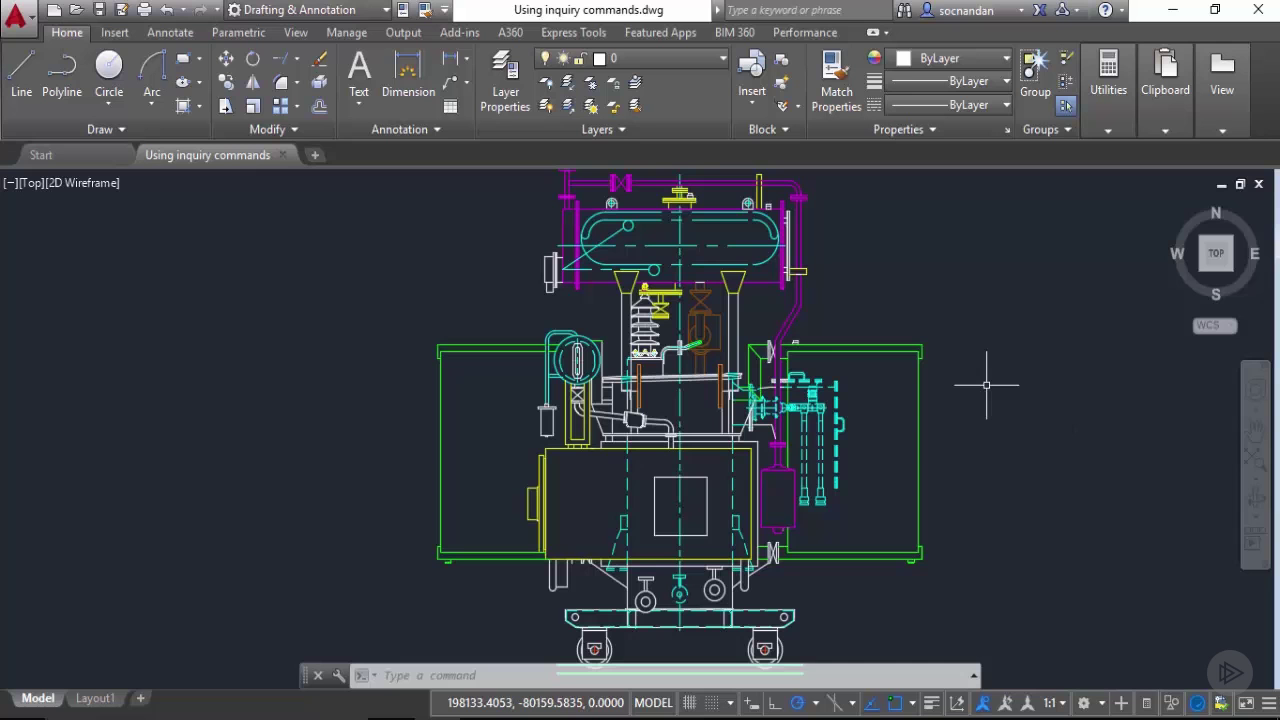
Measure the left green rectangle's left edge between its corners (1490.1825) and enlarge the command history
left_click(1104, 118)
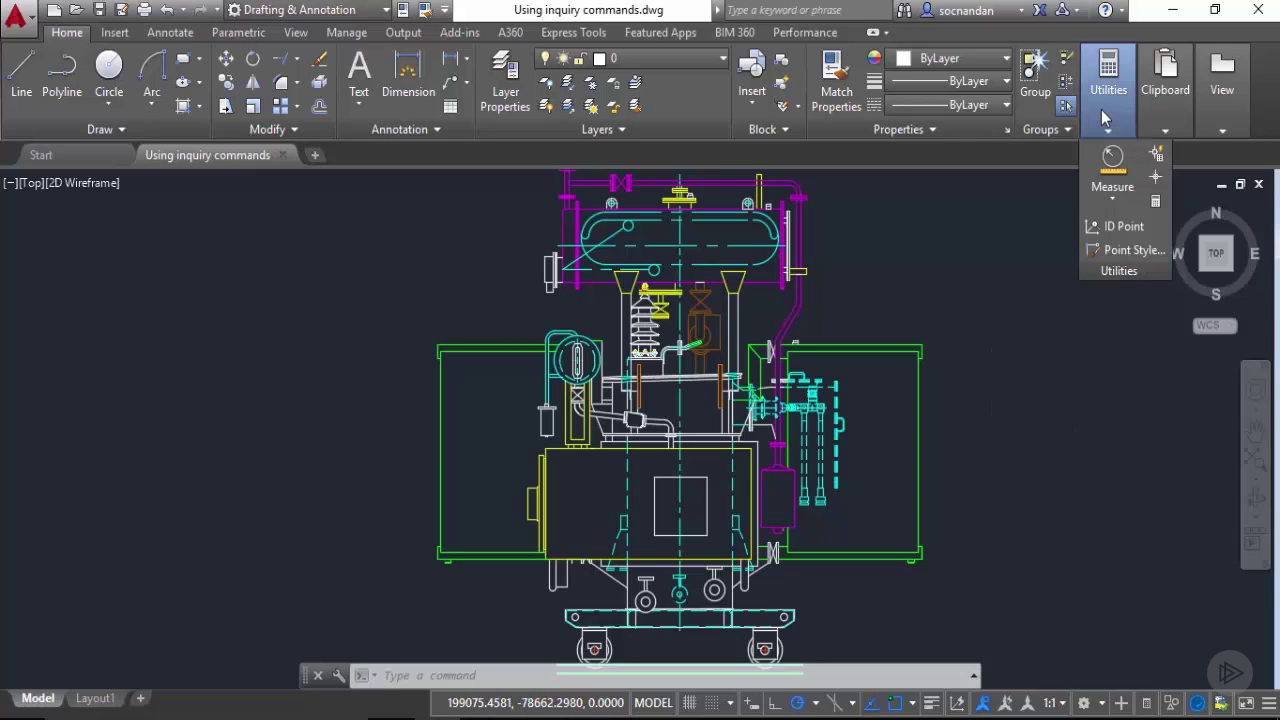
left_click(1121, 208)
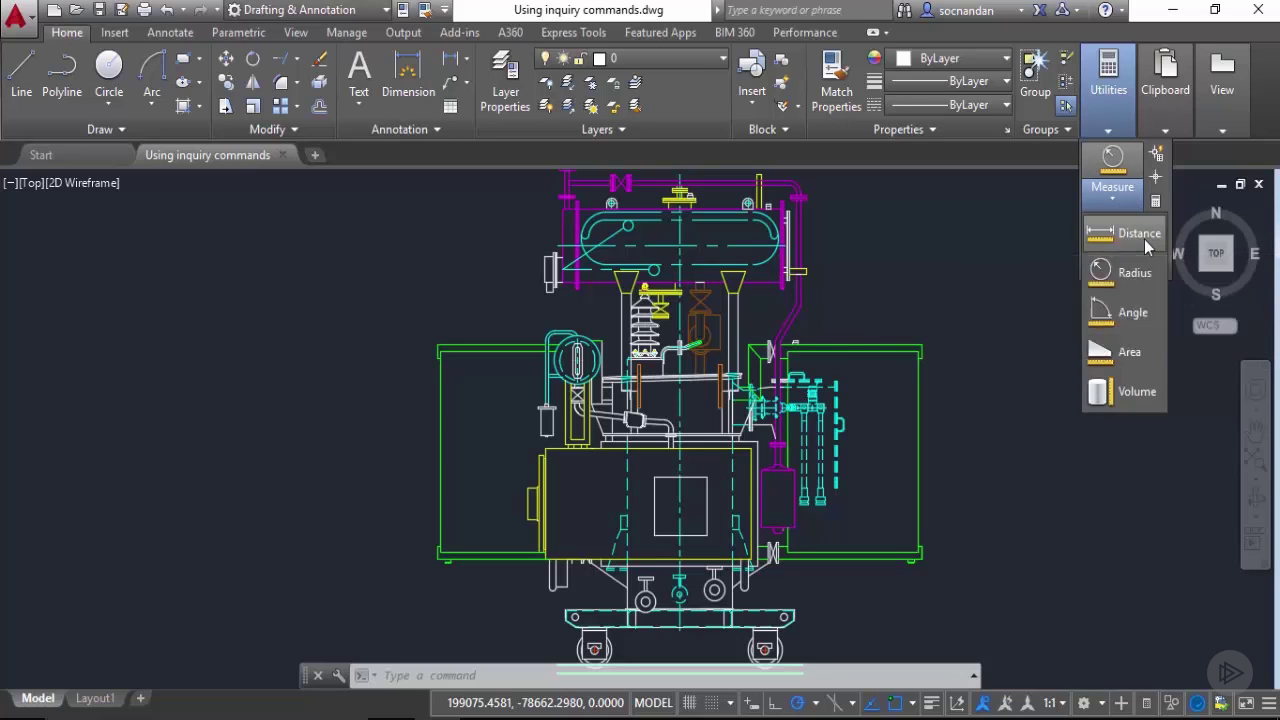
left_click(1130, 235)
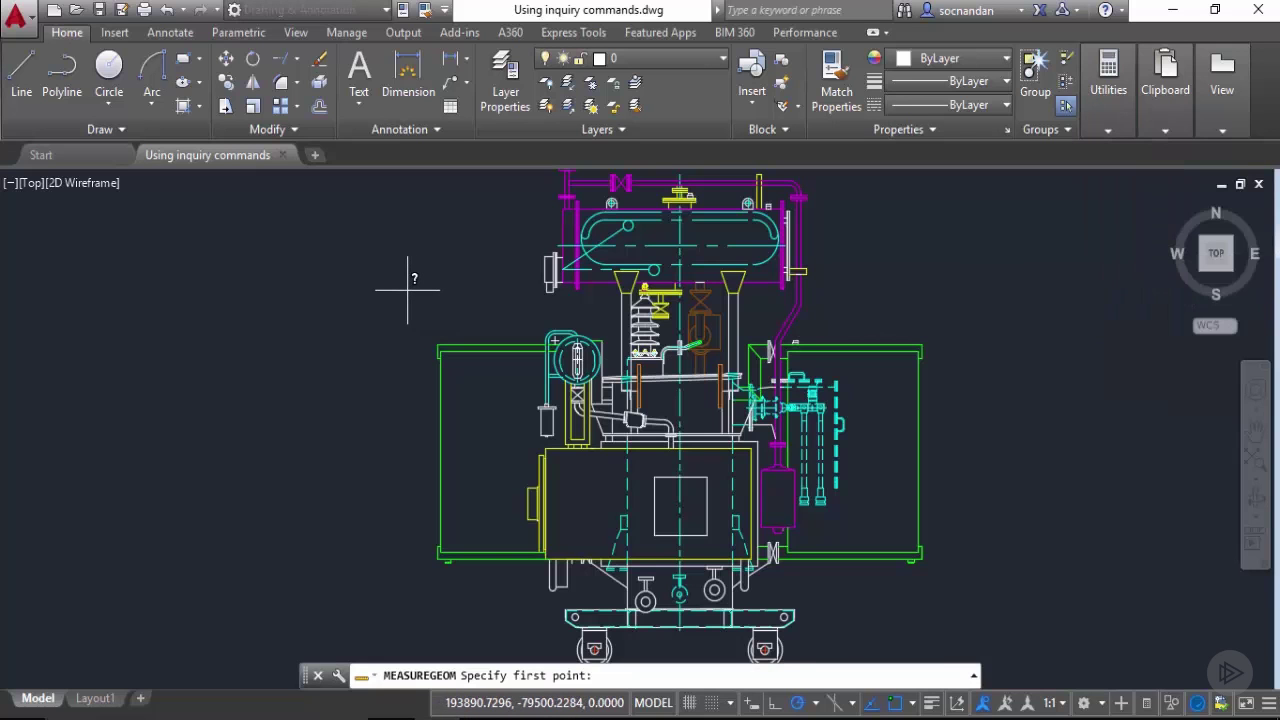
left_click(438, 345)
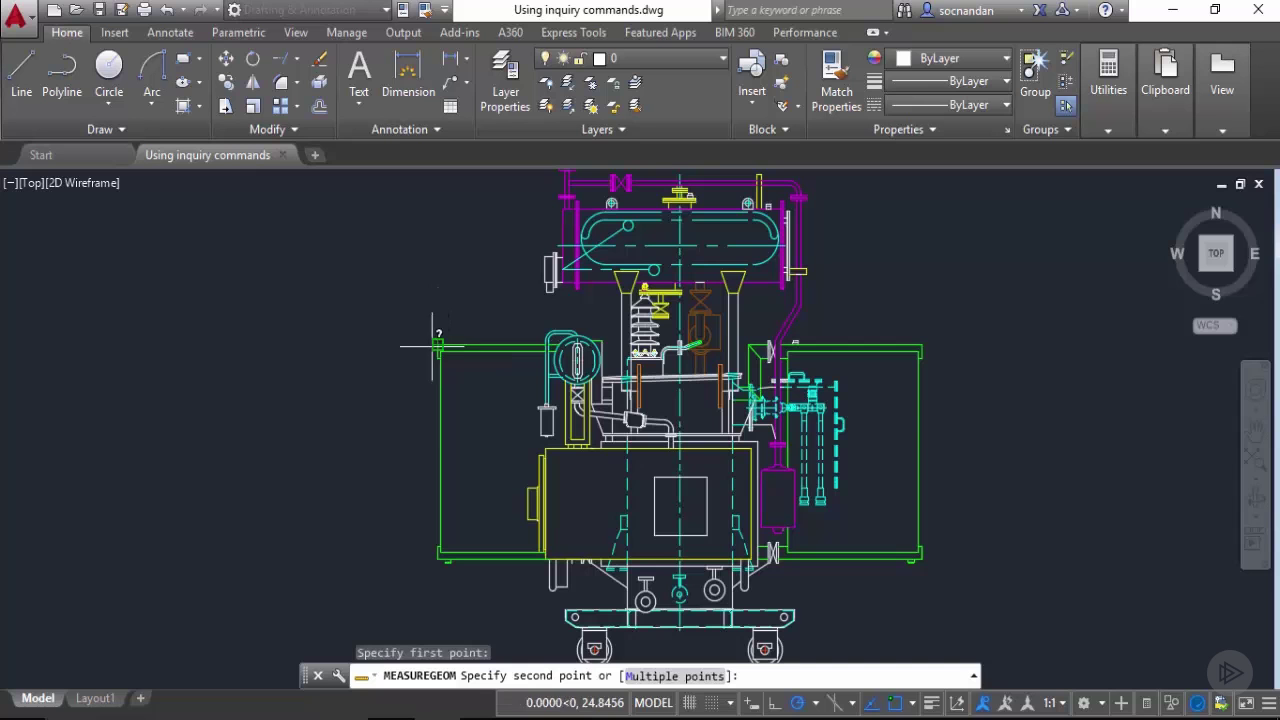
left_click(436, 562)
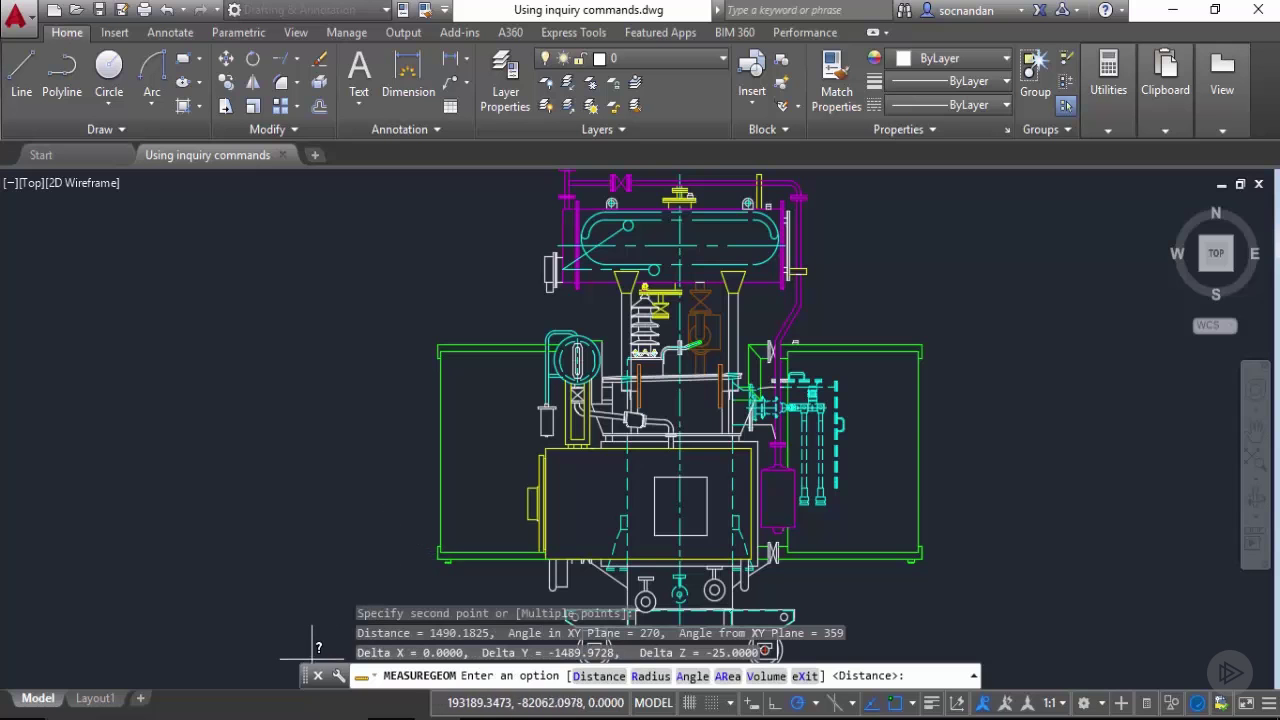
left_click_drag(312, 668, 316, 618)
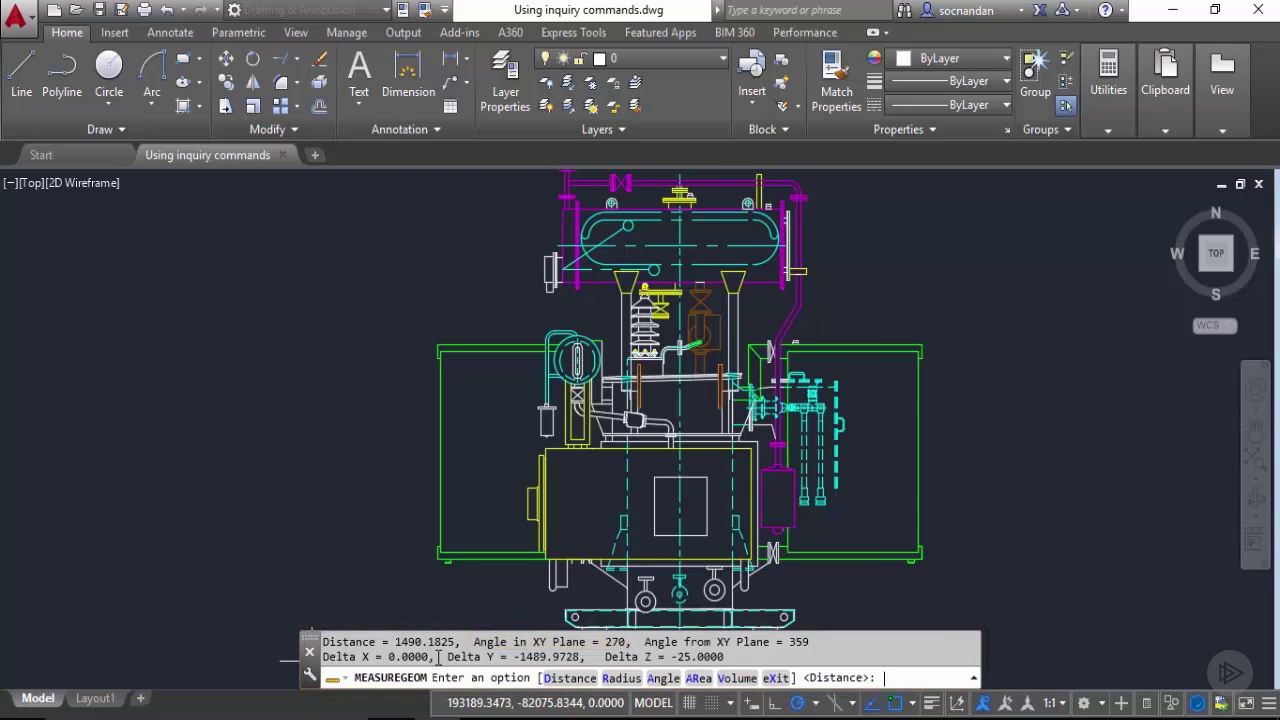
Measure the large circle's radius, reading 168 with diameter 336, then end the measurement
key("Escape")
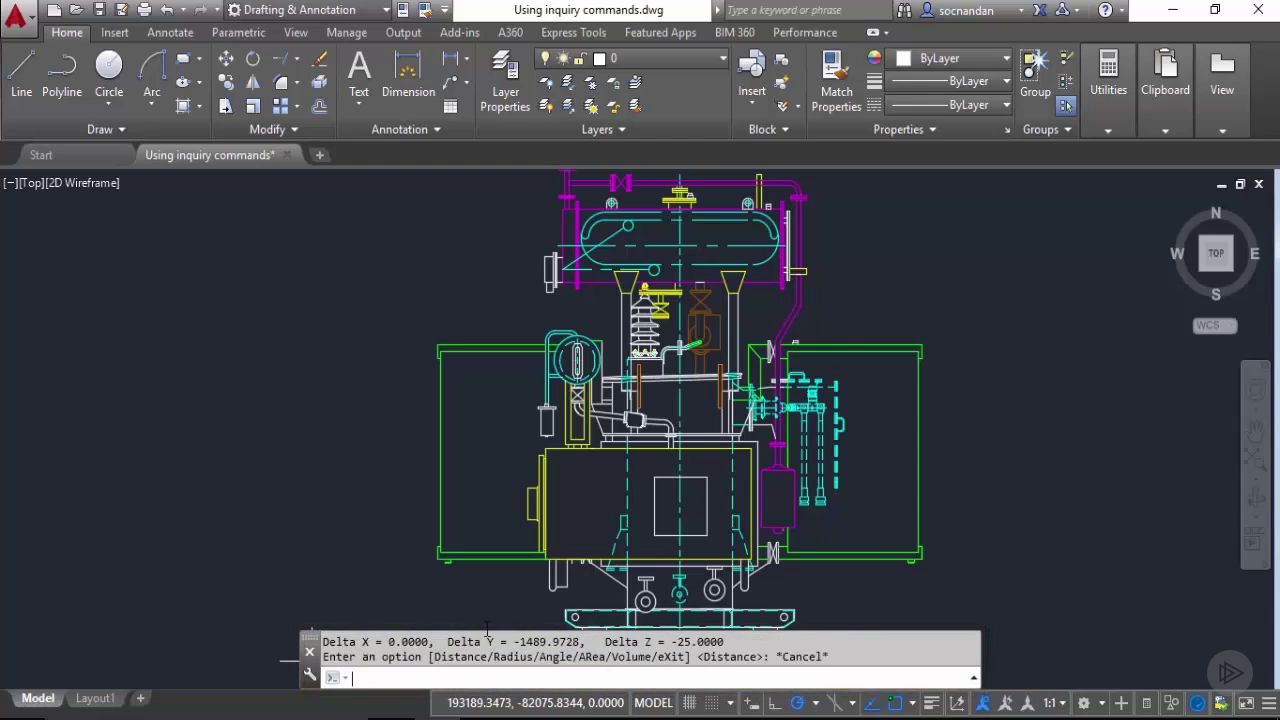
left_click(1112, 100)
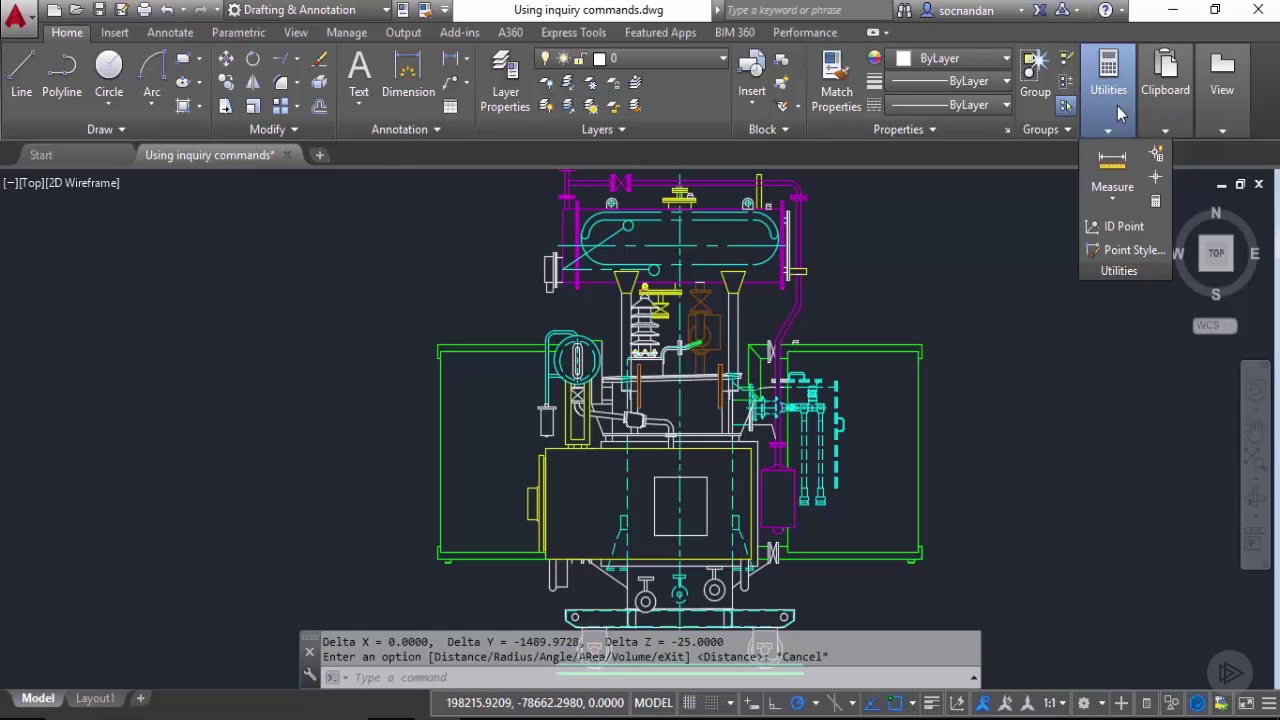
left_click(1113, 196)
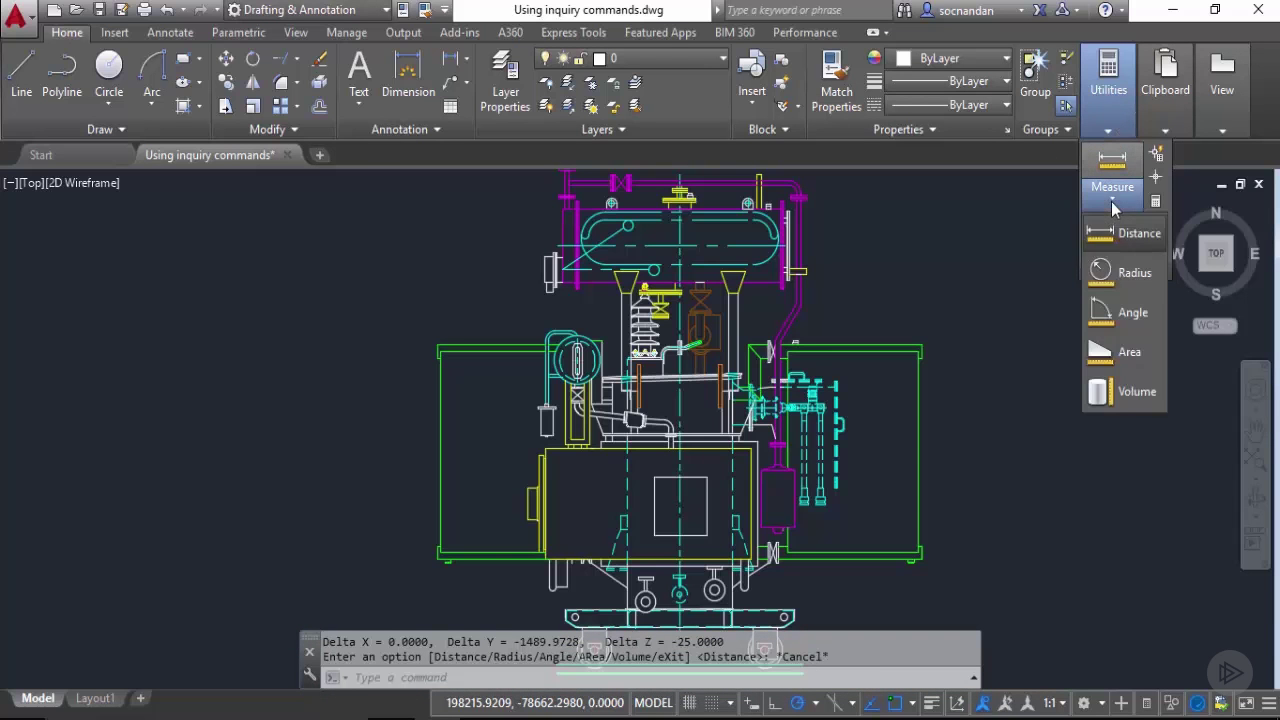
left_click(1132, 272)
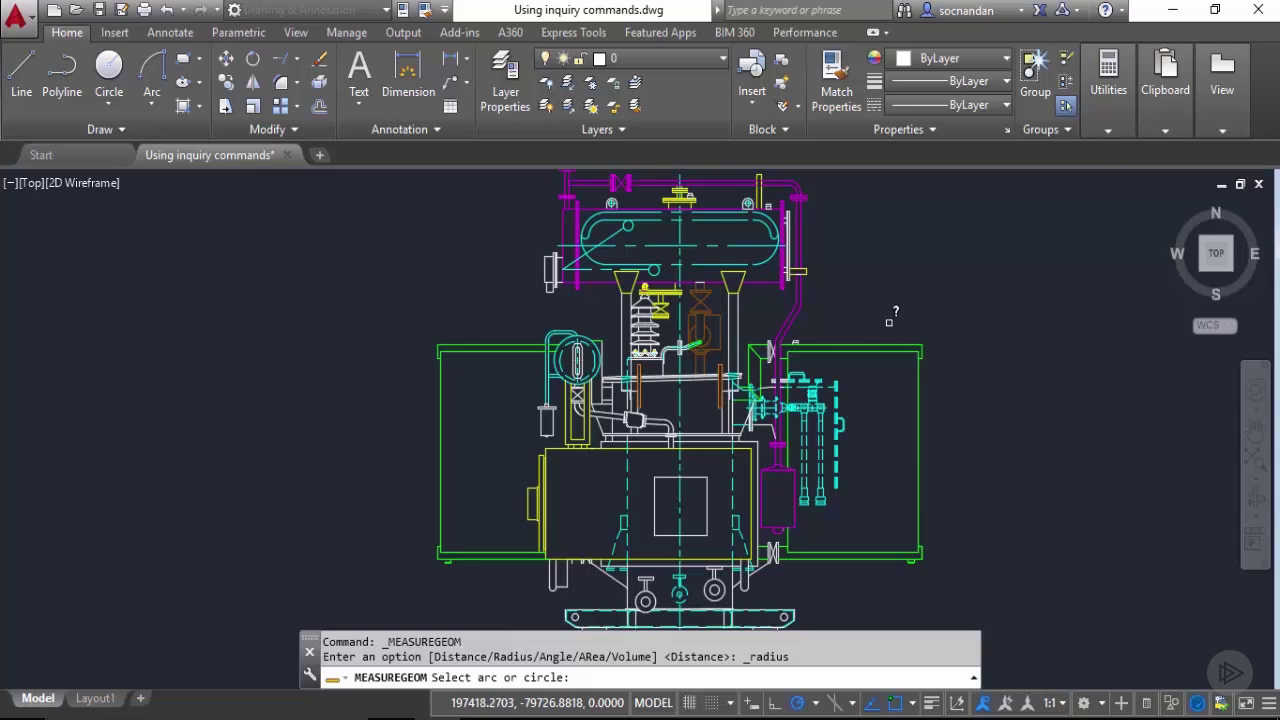
scroll(582, 330, "up", 4)
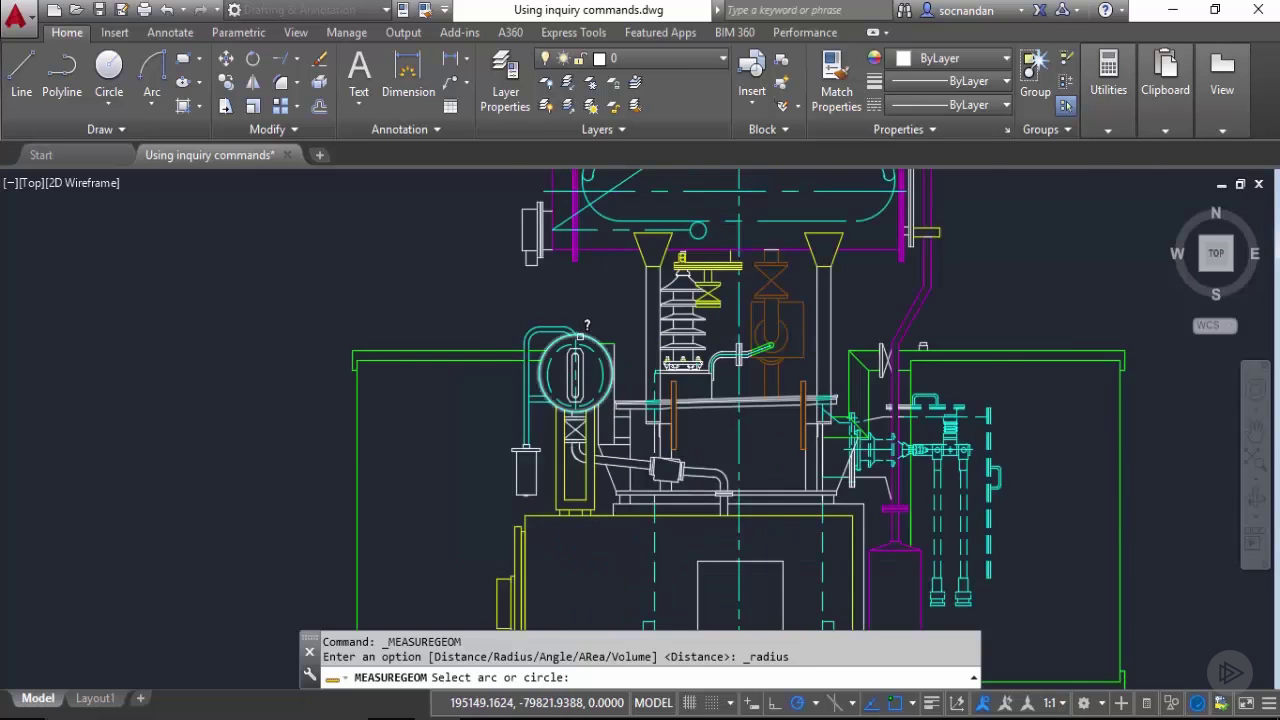
left_click(584, 334)
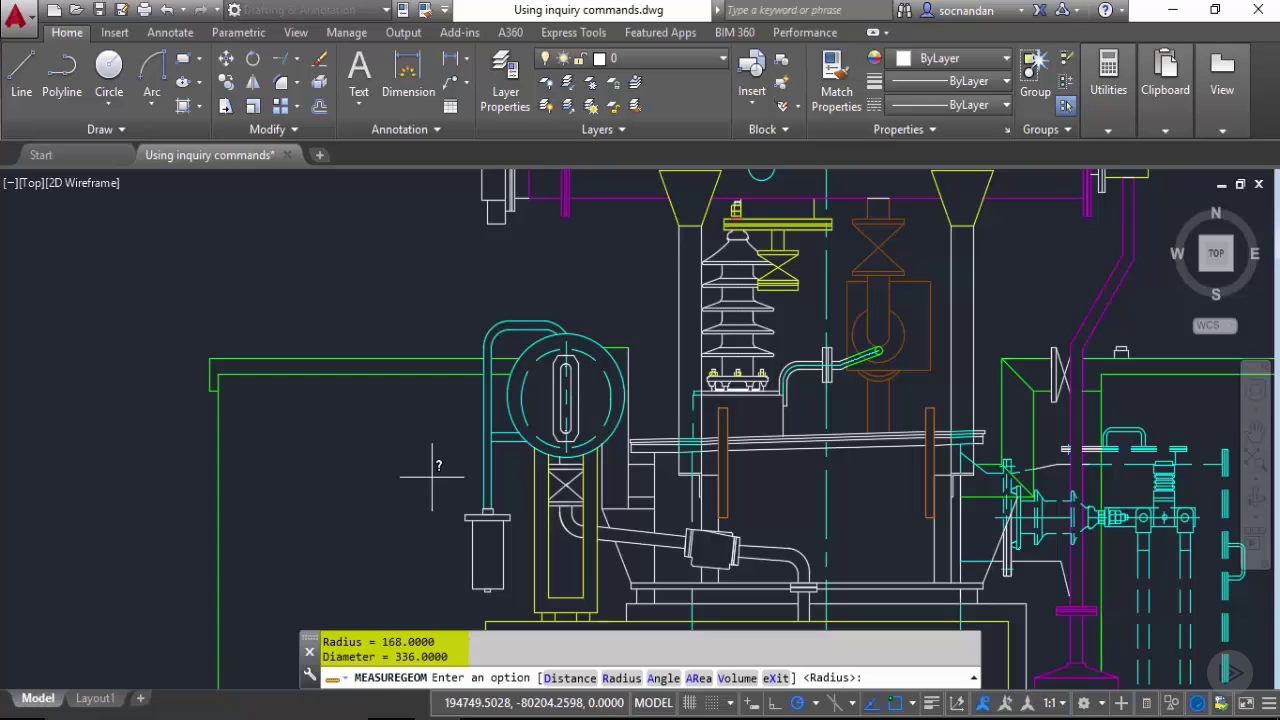
key("Escape")
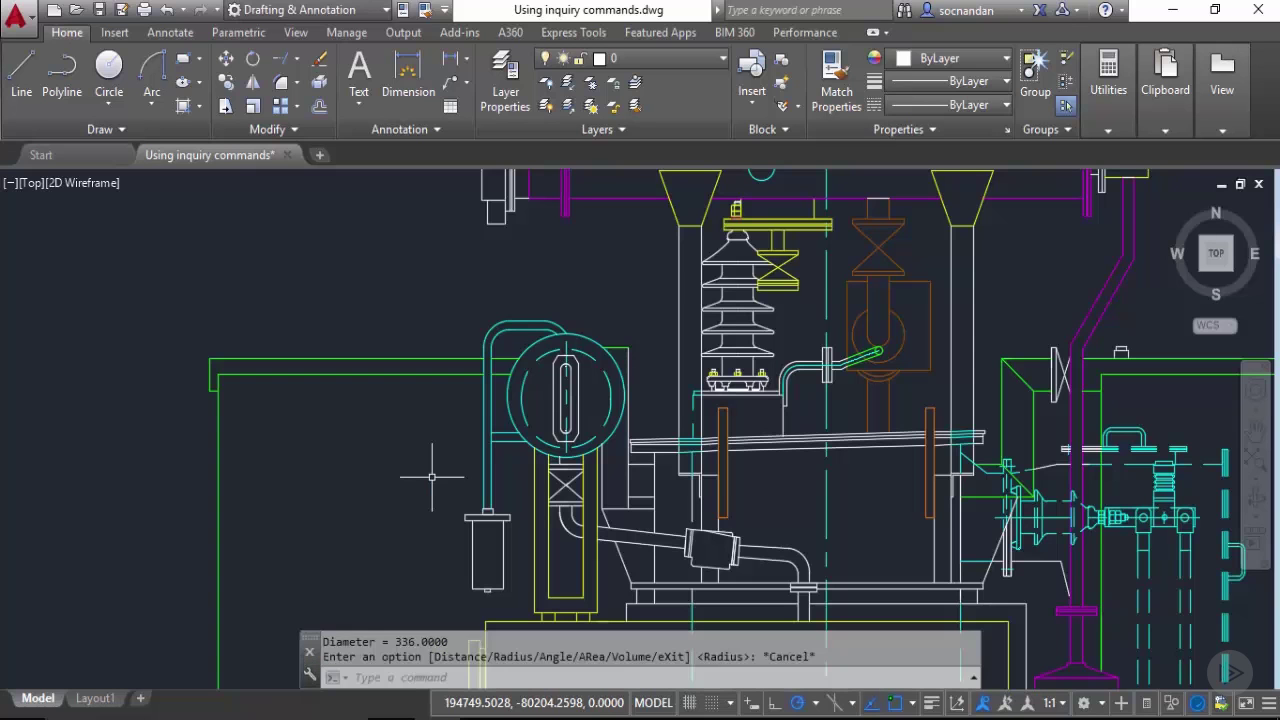
Repeat MEASUREGEOM with Radius on the teal arc, reading radius 72 and diameter 144
key("Return")
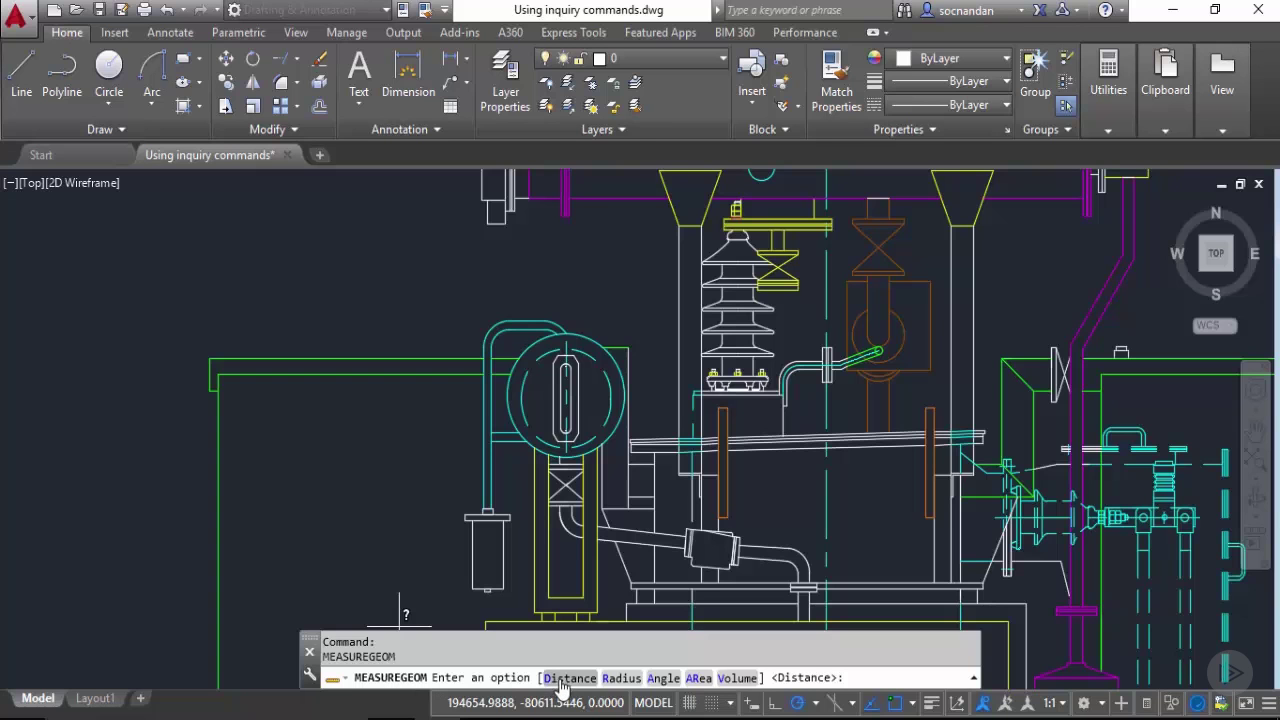
left_click(623, 679)
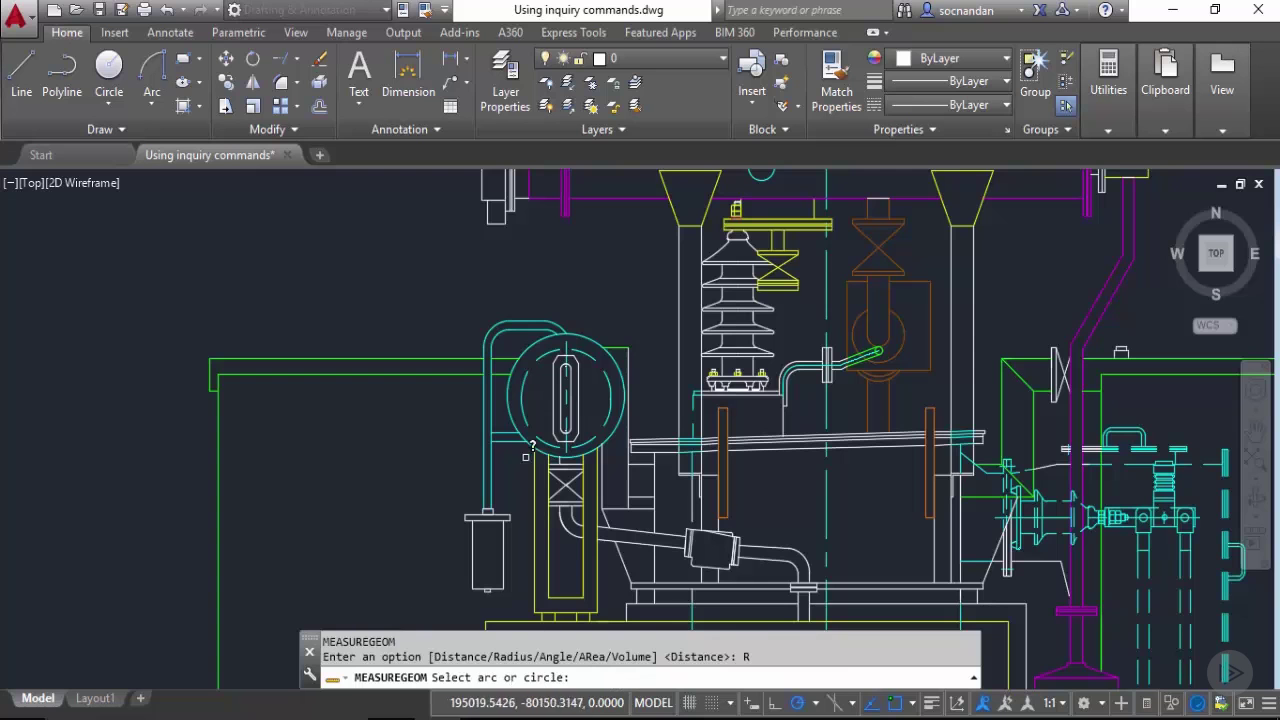
left_click(556, 325)
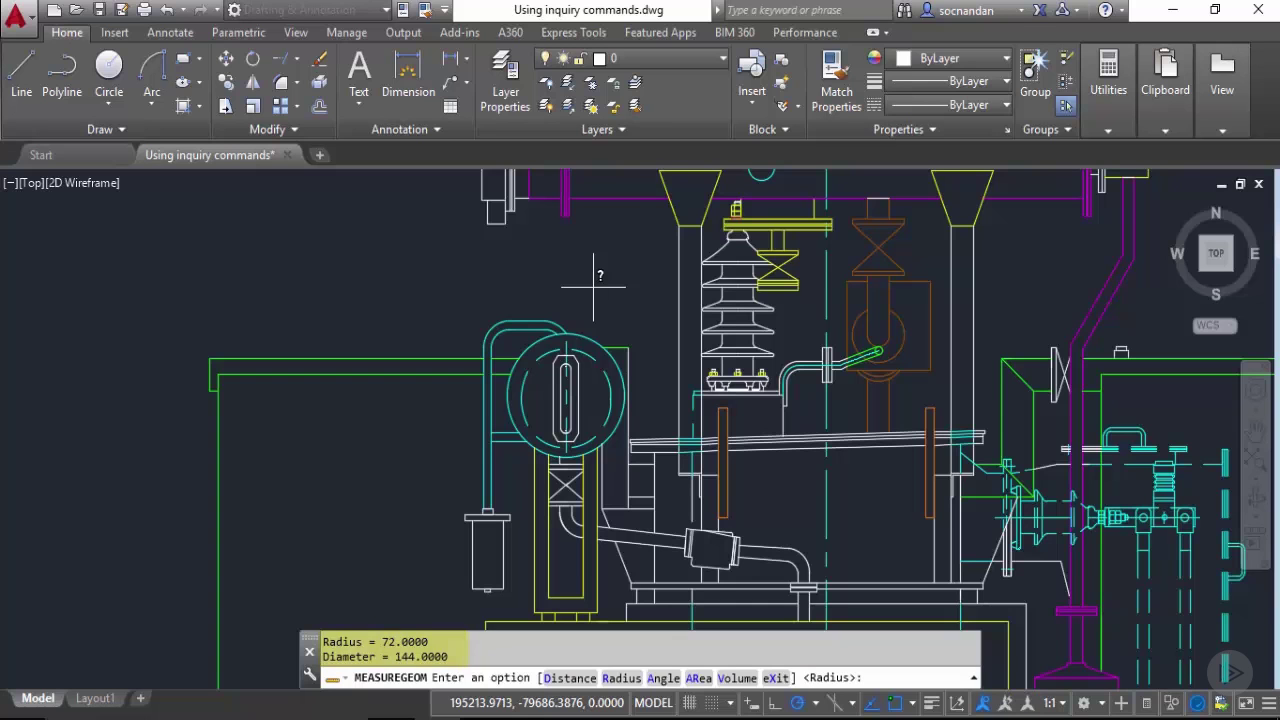
key("Escape")
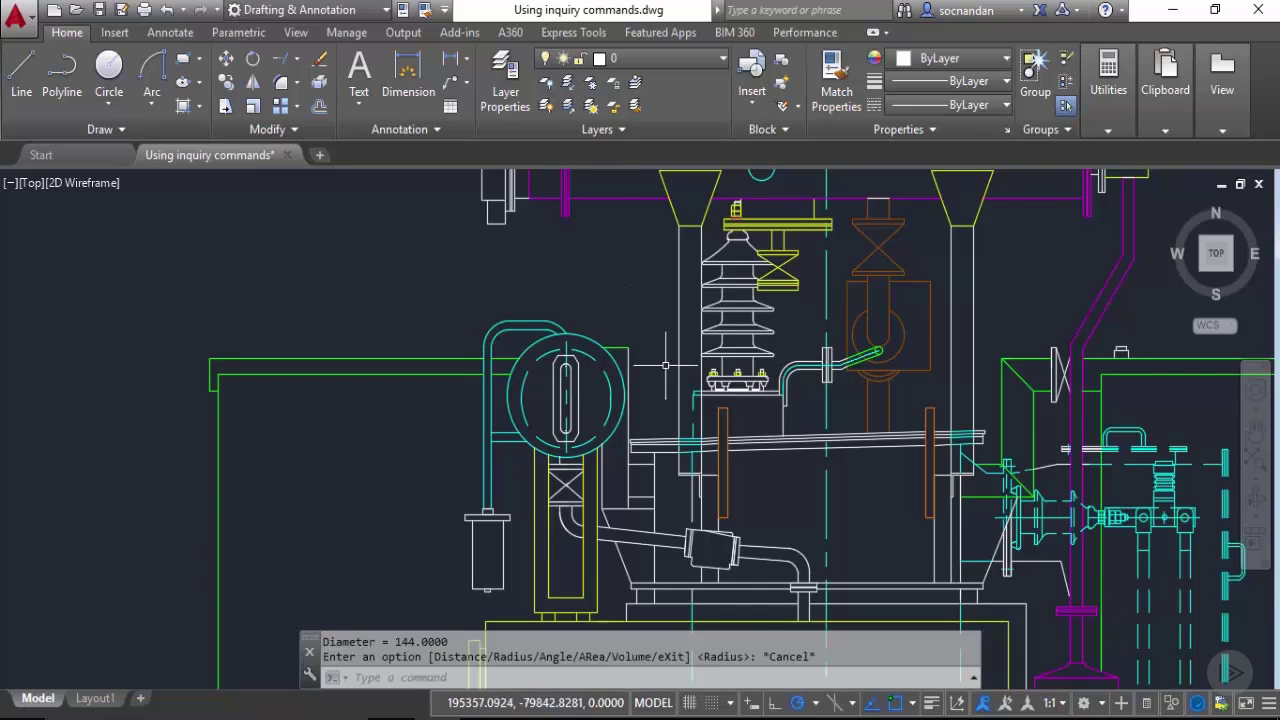
Zoom and pan so the machine's lower body and its central rectangle fill the view
scroll(777, 423, "down", 5)
scroll(800, 512, "up", 4)
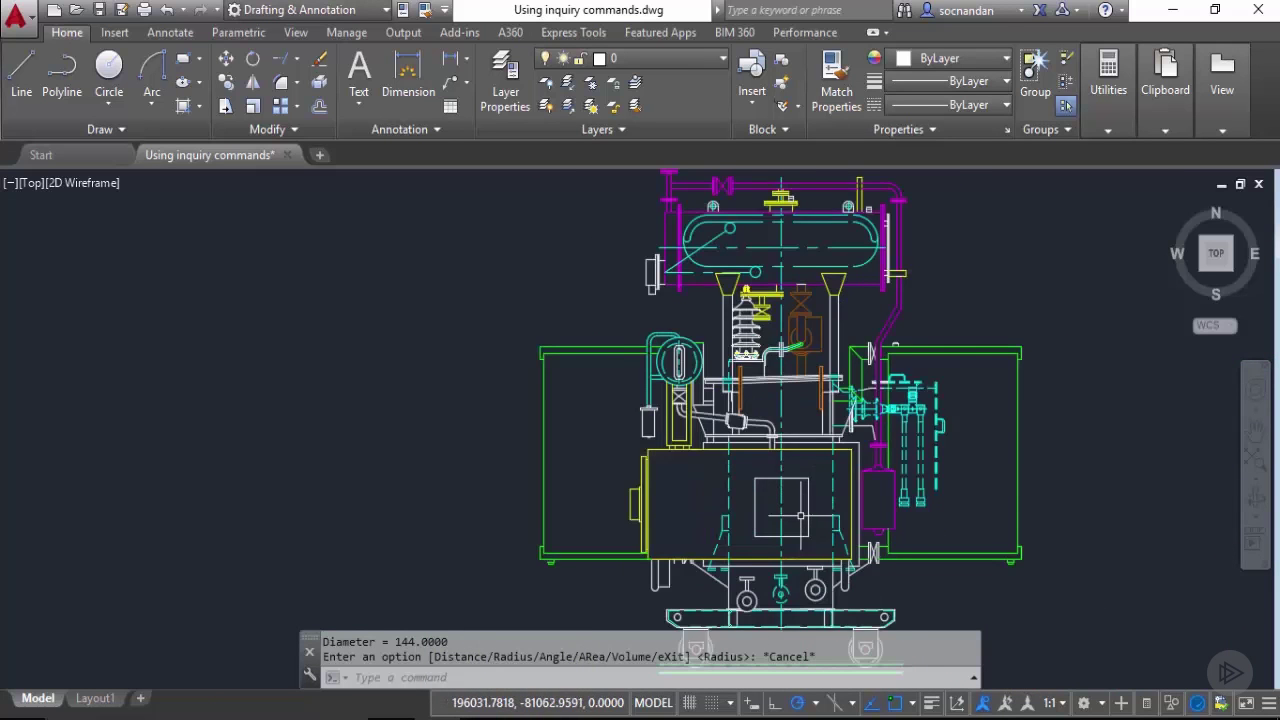
mouse_move(798, 512)
middle_mouse_down()
mouse_move(656, 486)
mouse_move(666, 443)
middle_mouse_up()
scroll(656, 486, "up", 2)
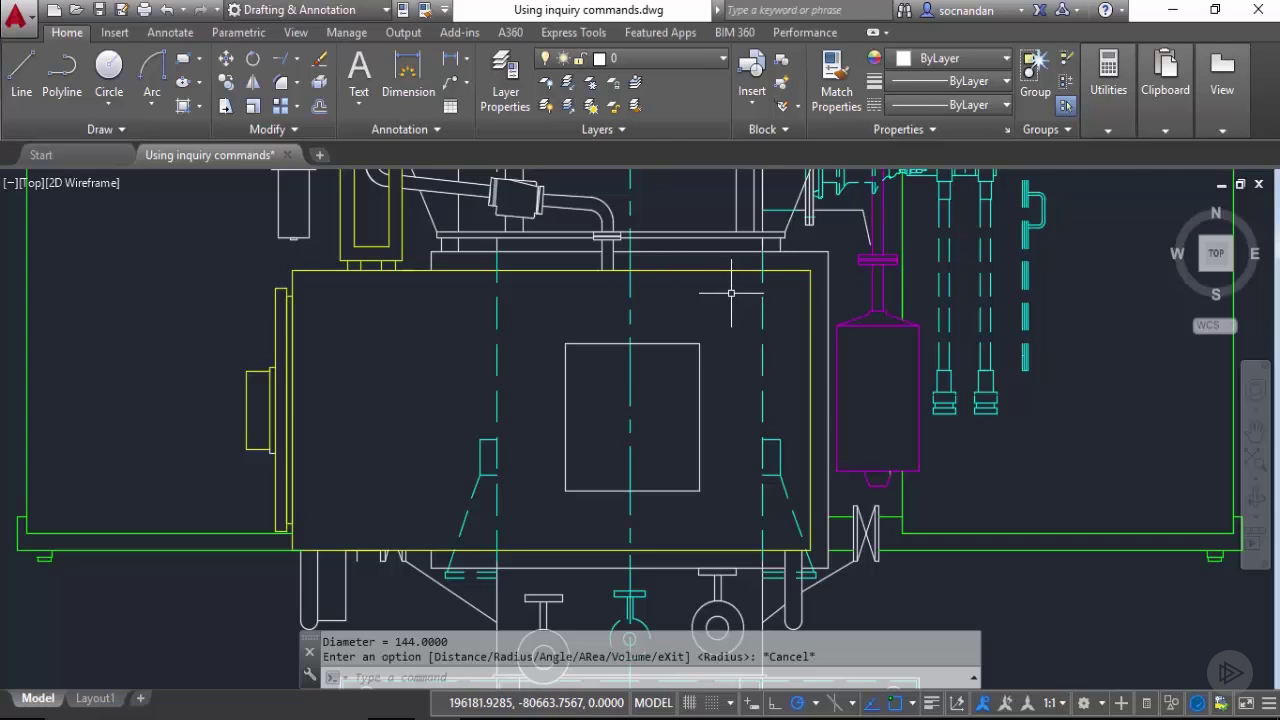
Measure the large rectangle's area from its four corners: area 1158850, perimeter 4550
mouse_move(659, 346)
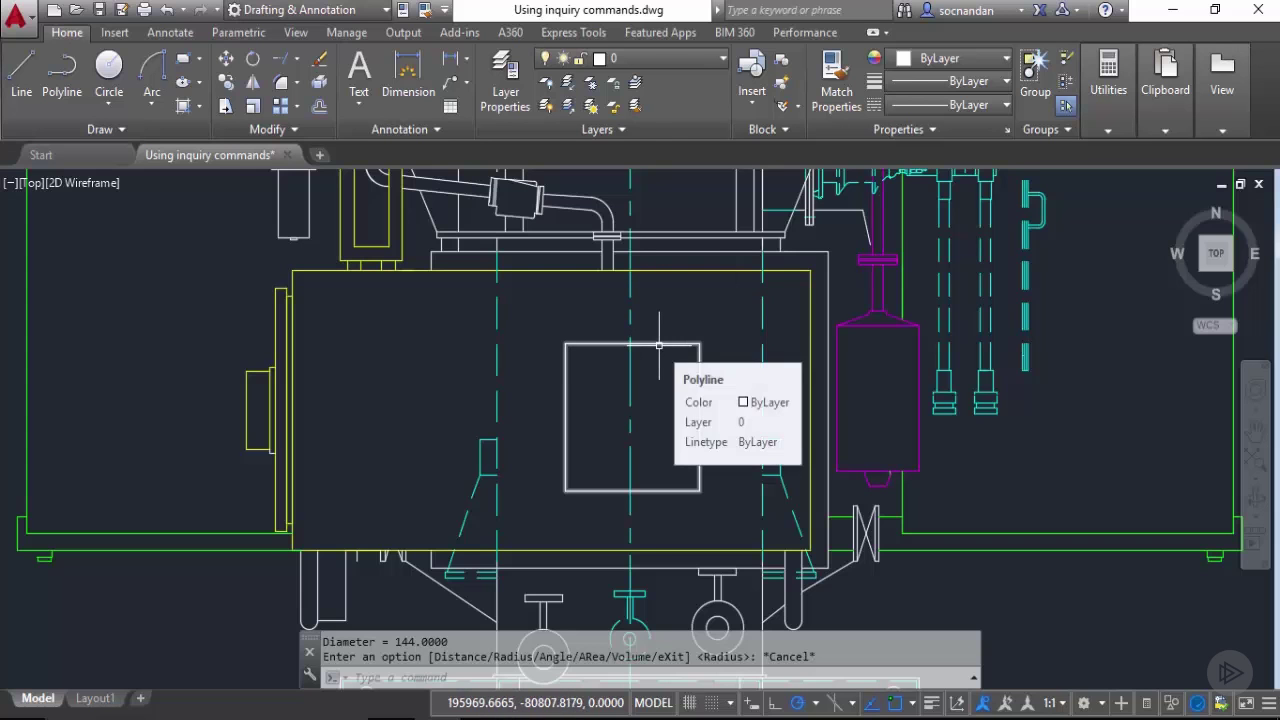
left_click(1103, 114)
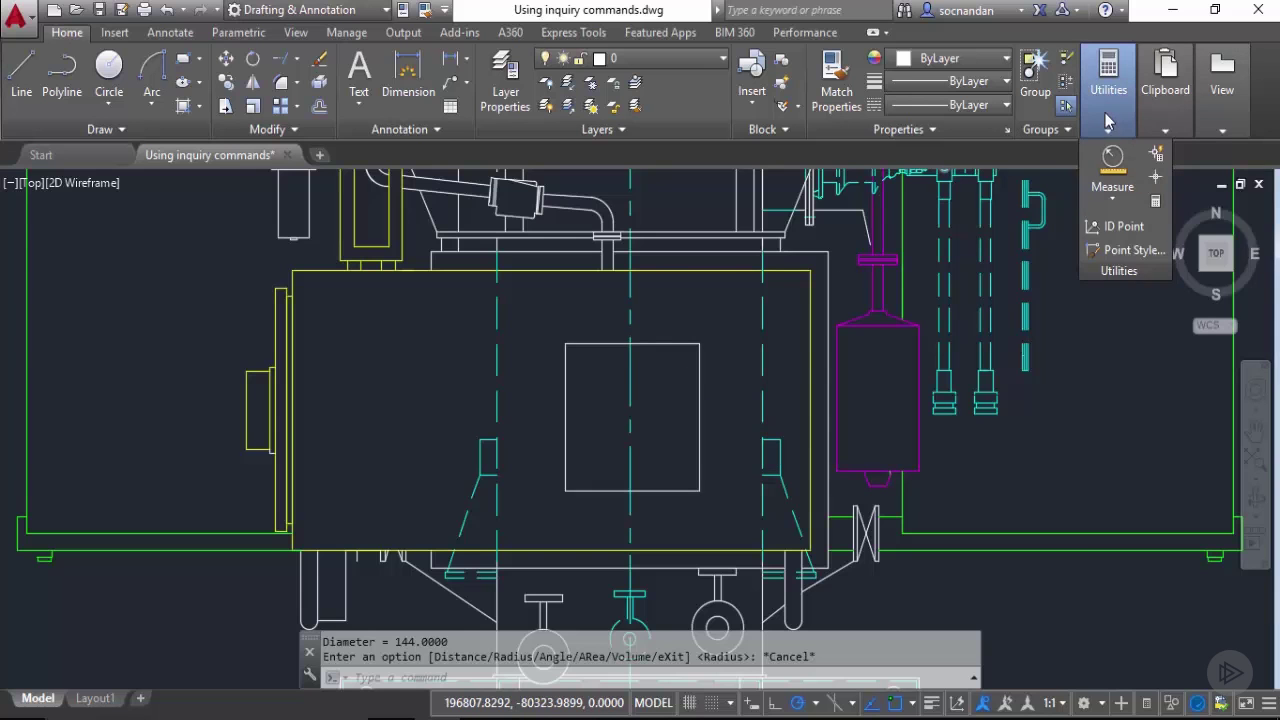
left_click(1125, 198)
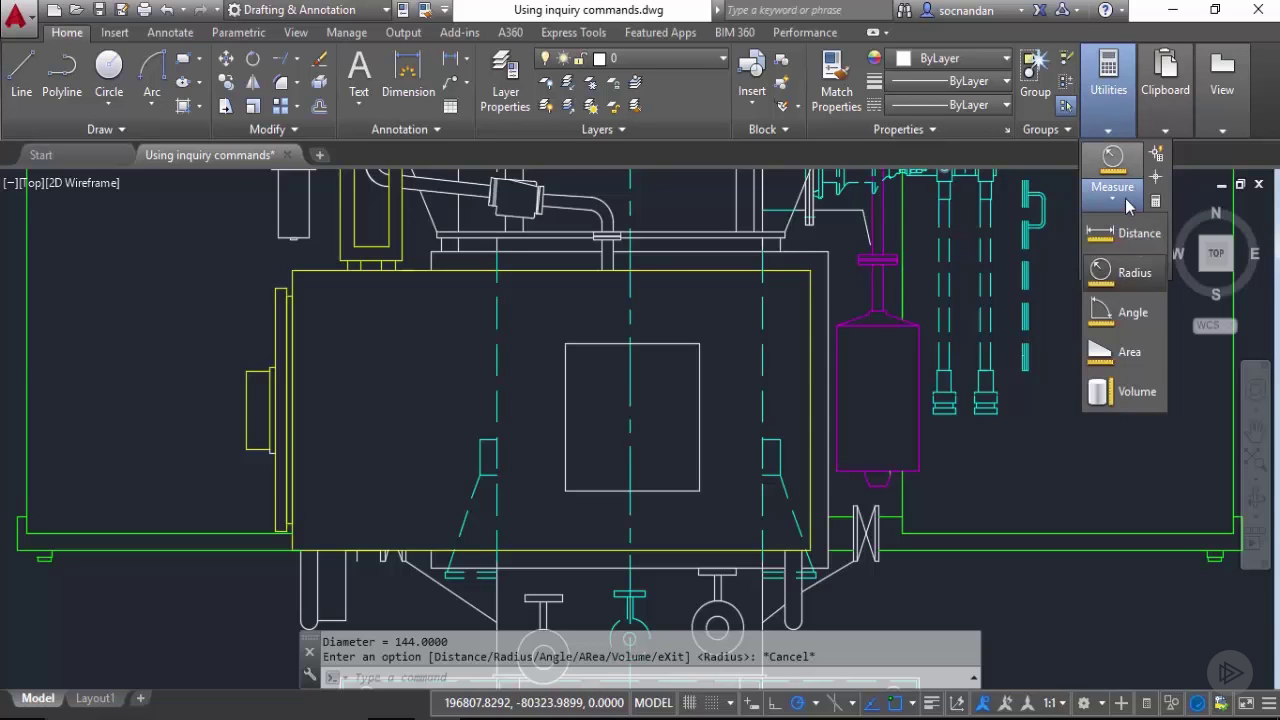
left_click(1152, 354)
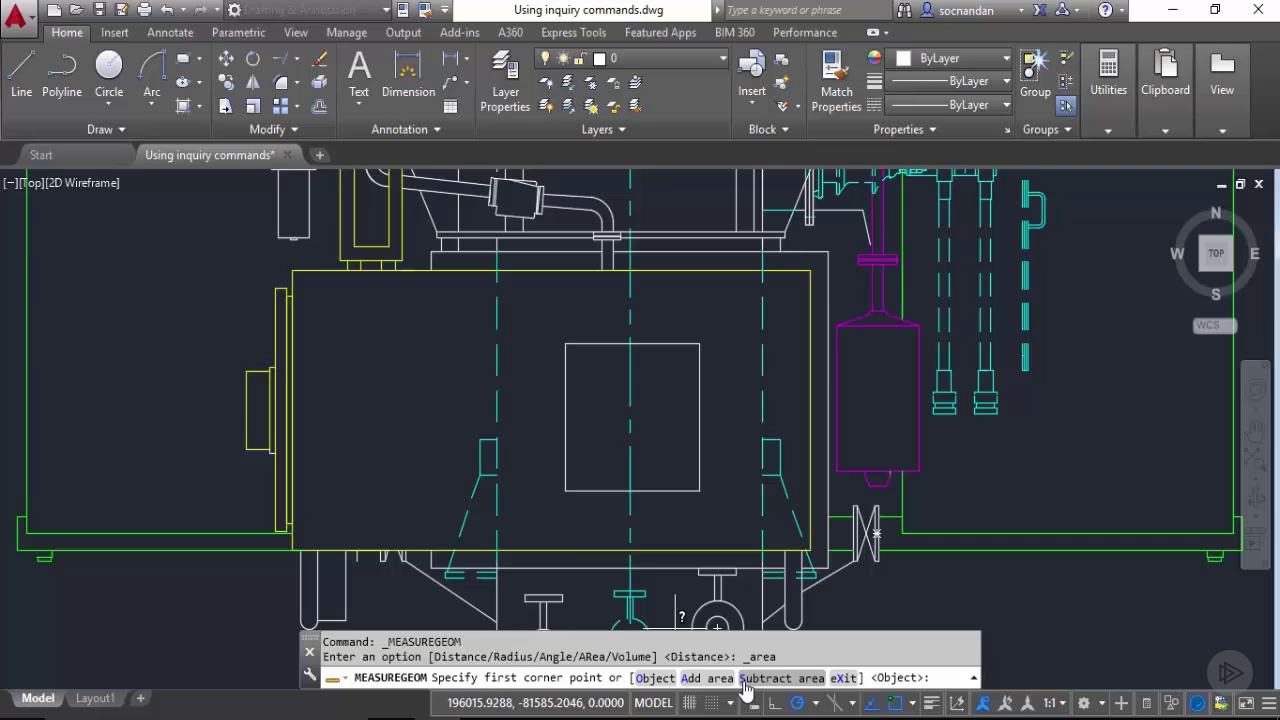
left_click(292, 270)
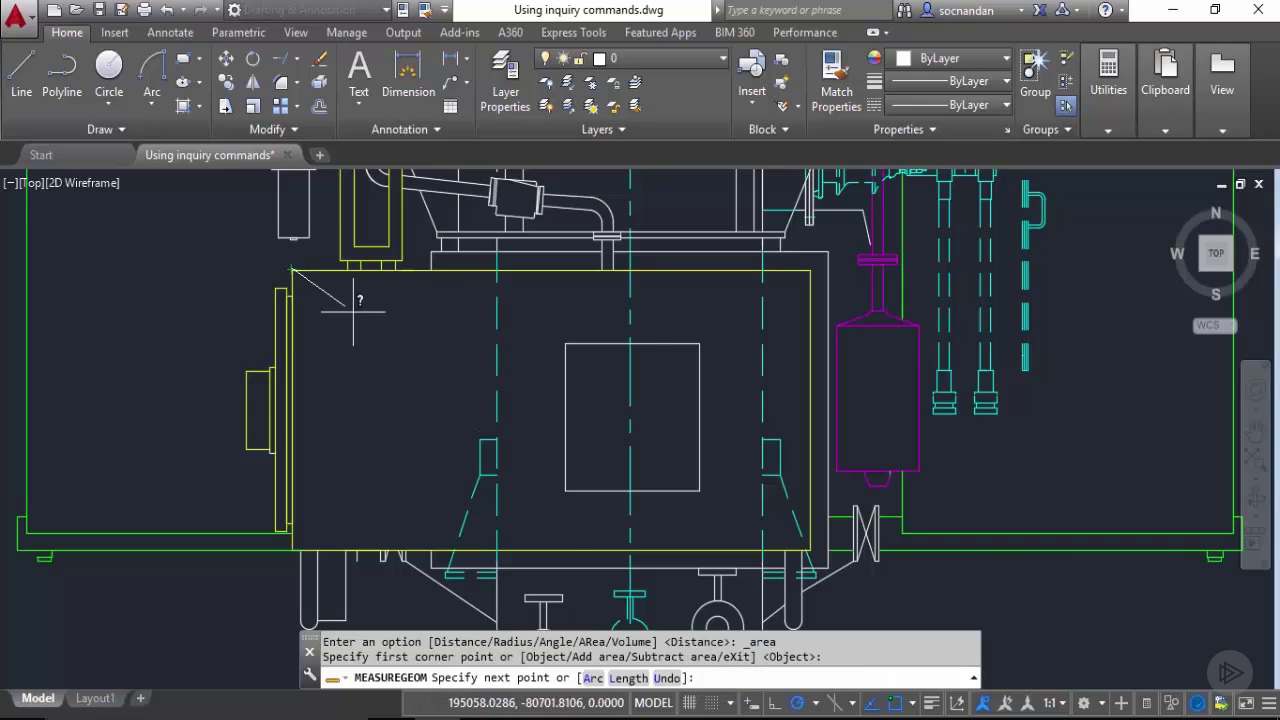
left_click(812, 268)
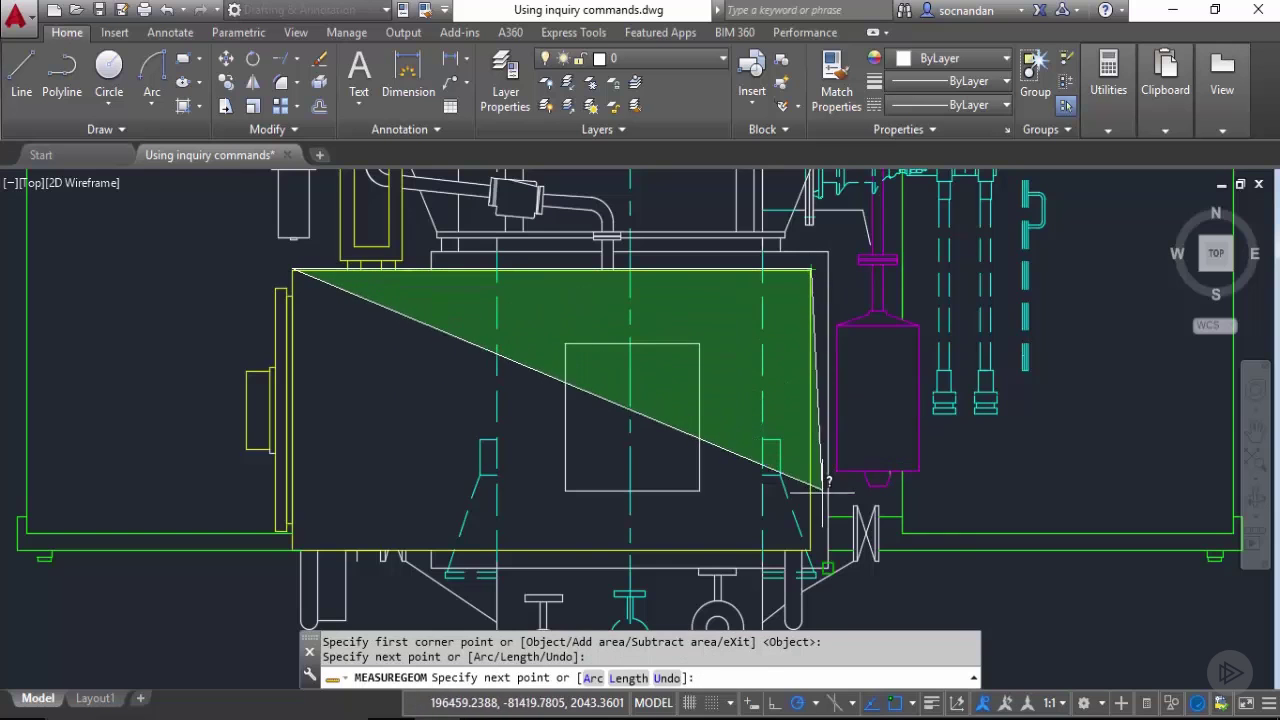
left_click(810, 550)
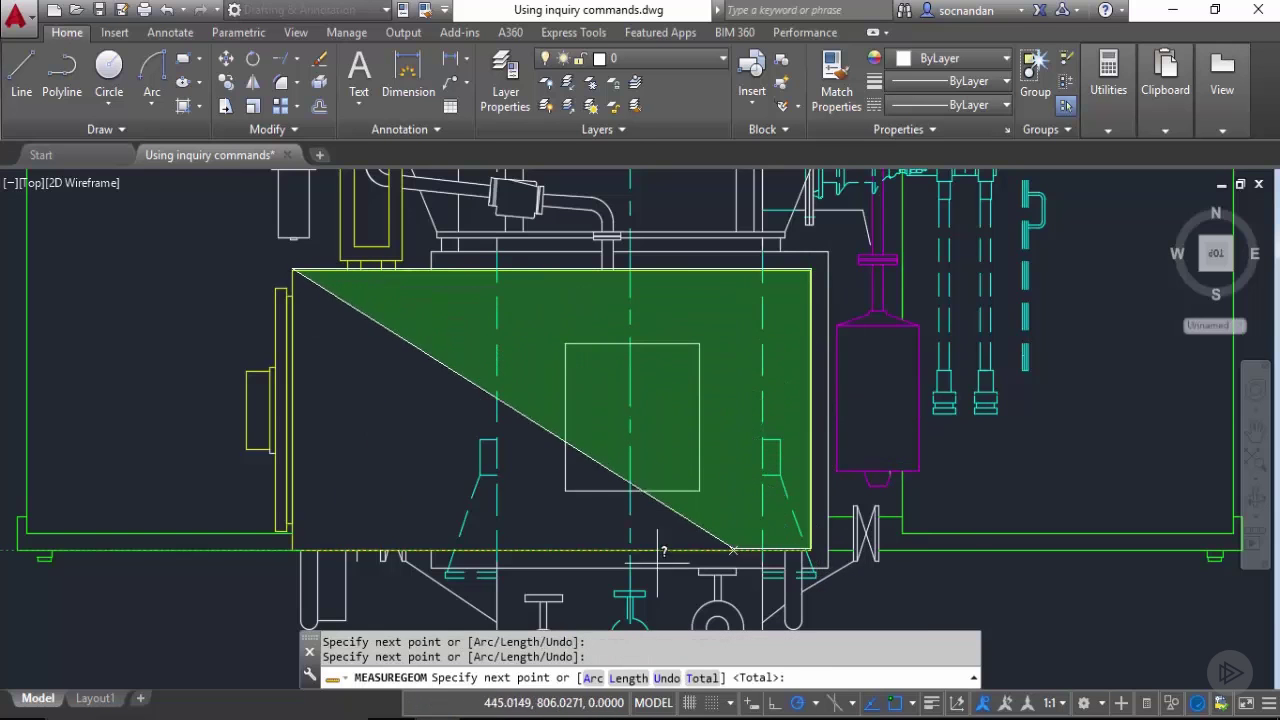
left_click(292, 550)
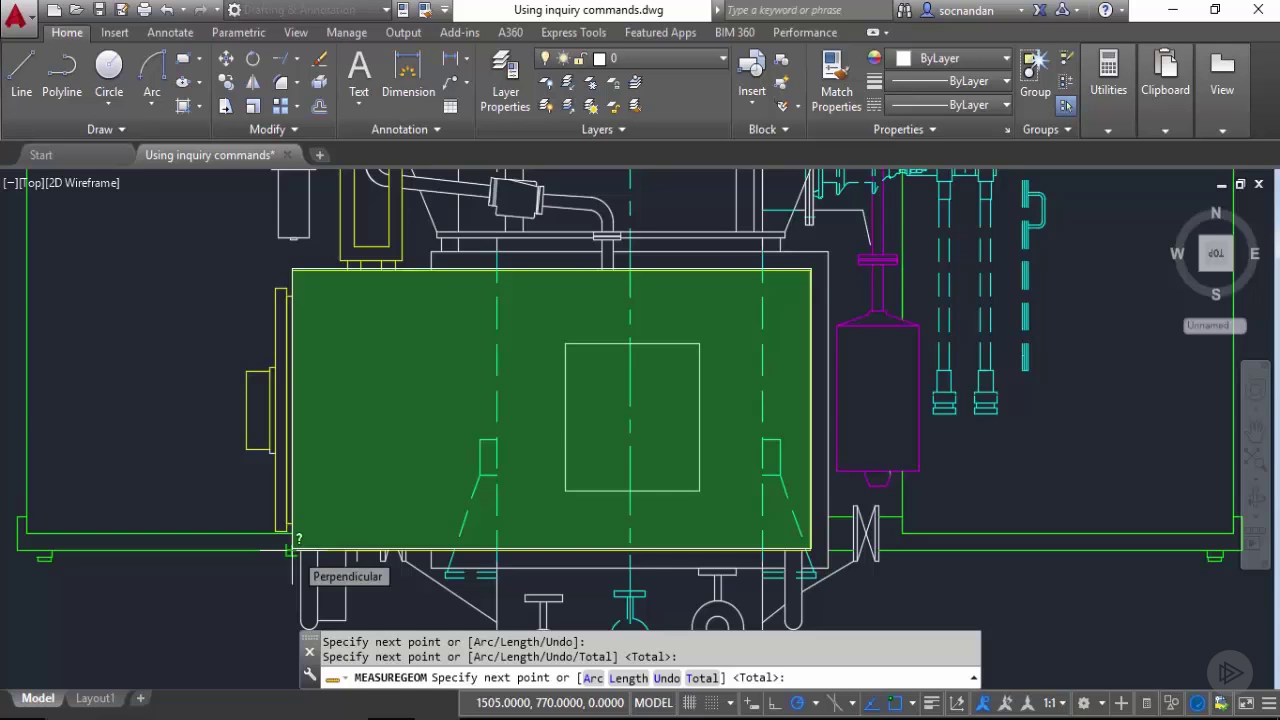
key("Return")
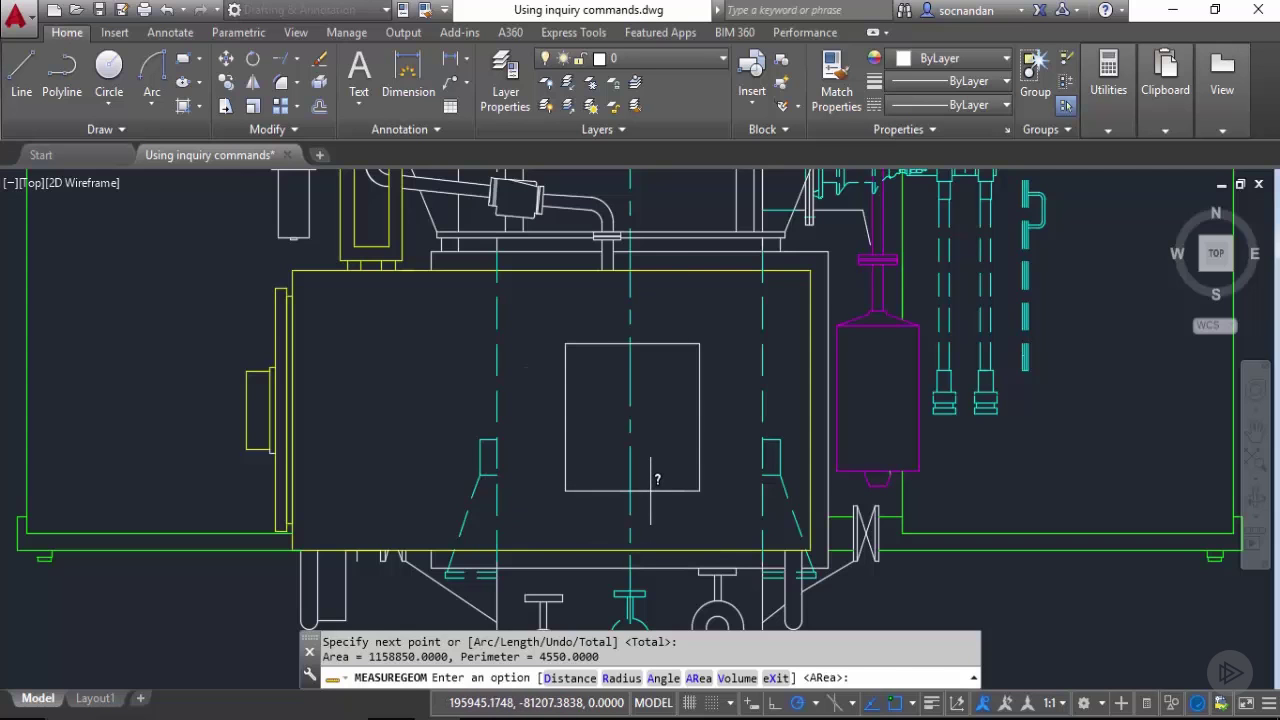
Subtract the inner square's four-corner area (158746, perimeter 1594), giving a total of -158746
left_click(700, 678)
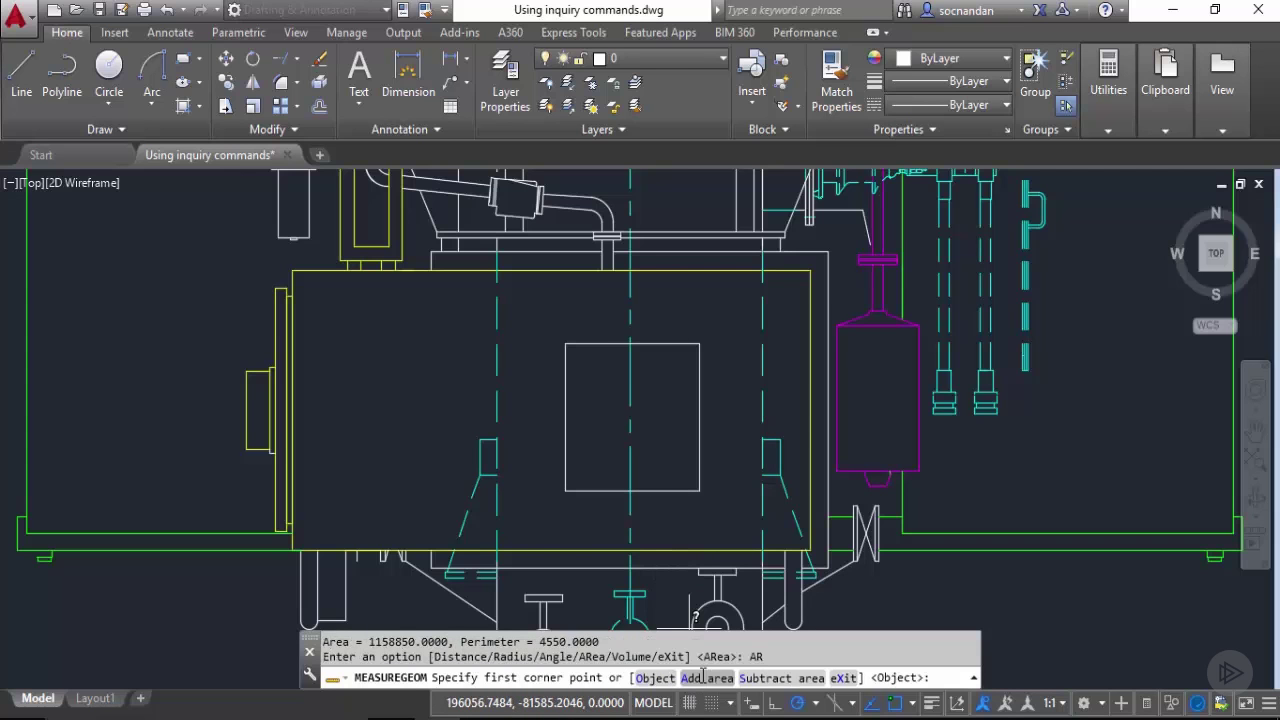
left_click(783, 678)
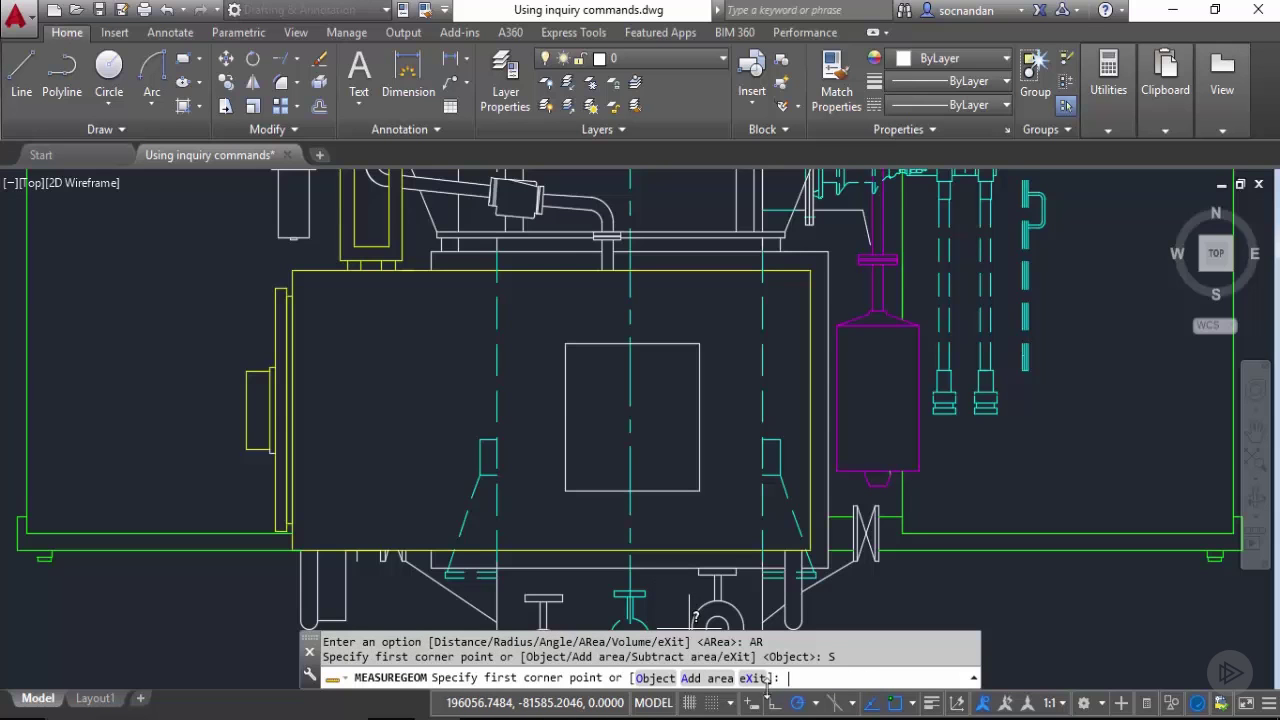
left_click(565, 343)
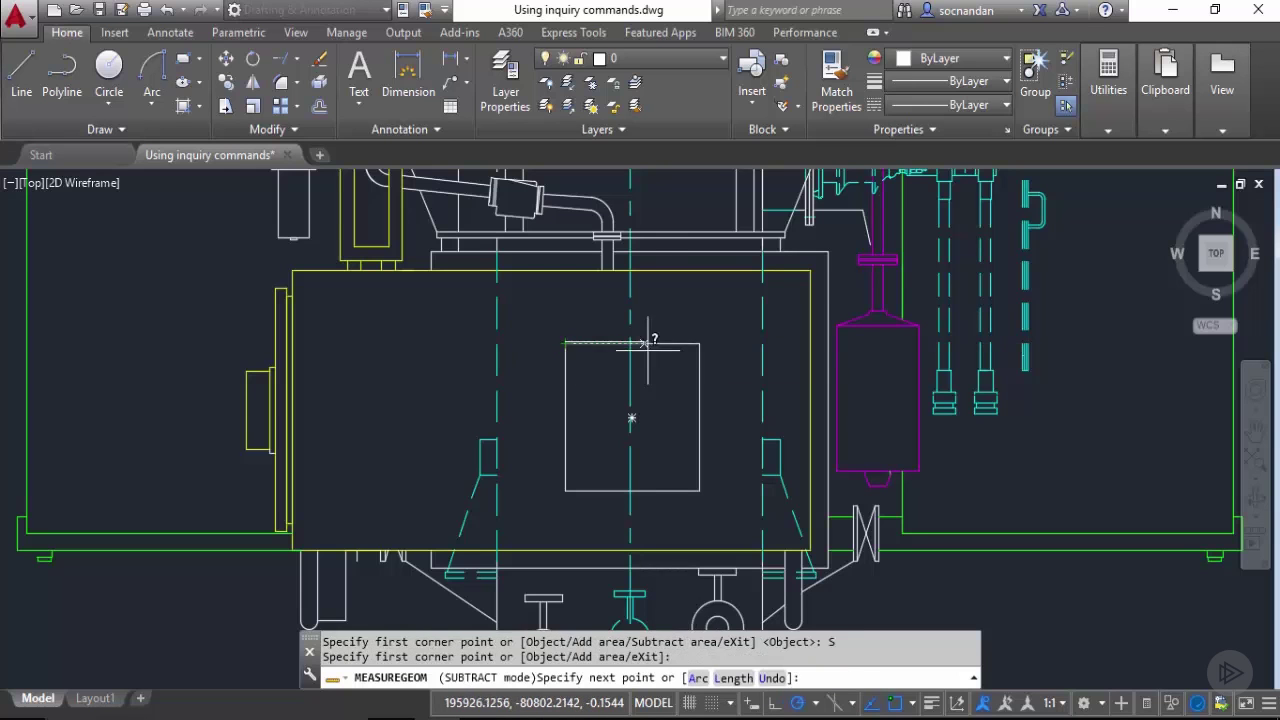
left_click(699, 343)
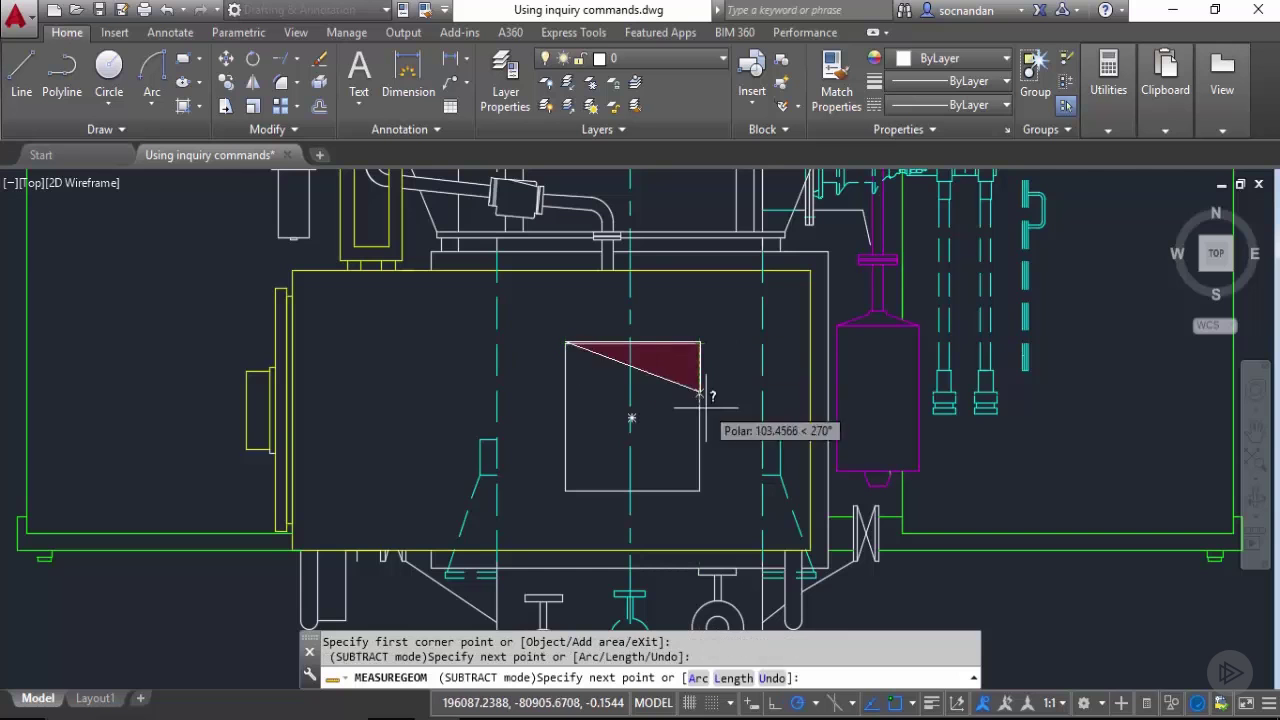
left_click(699, 489)
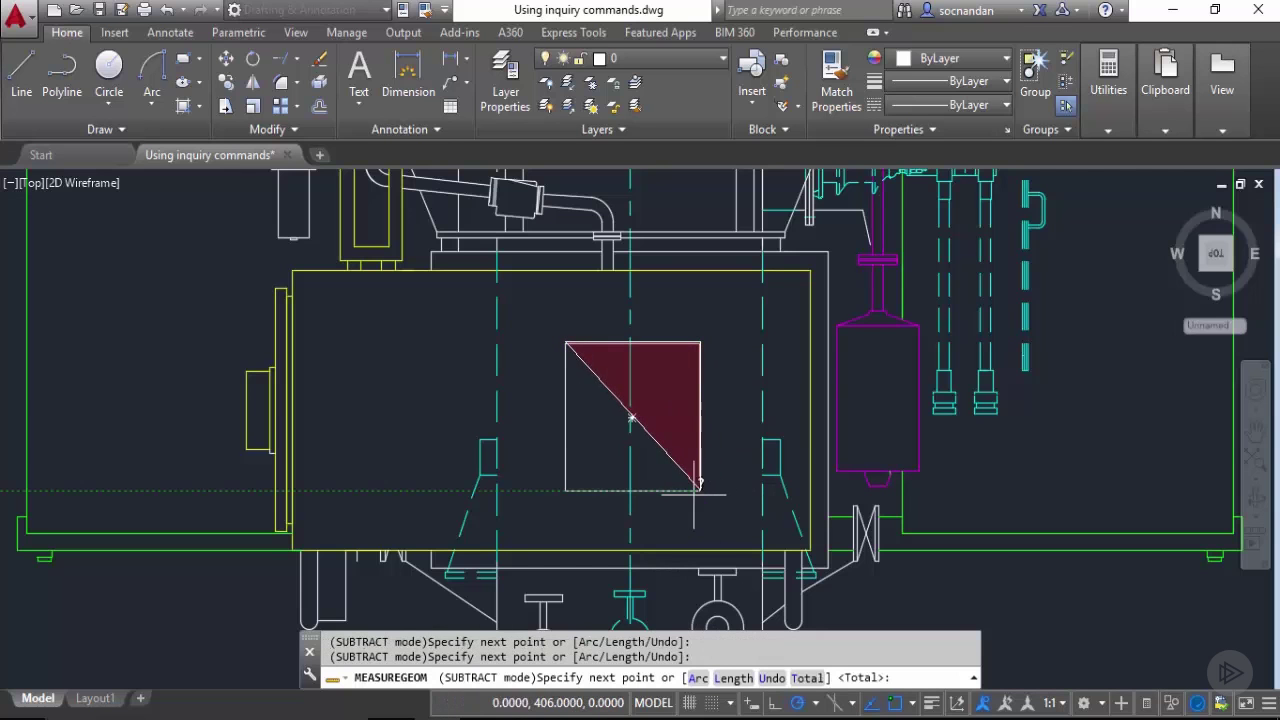
left_click(565, 490)
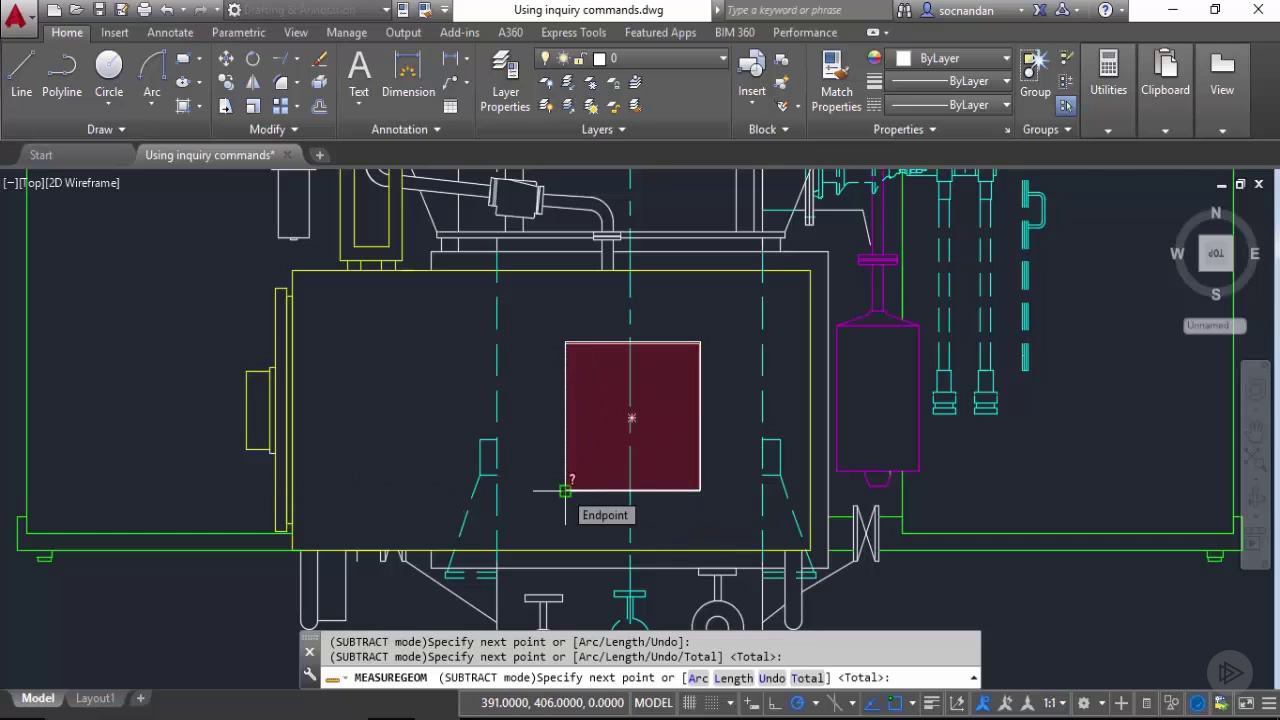
key("Return")
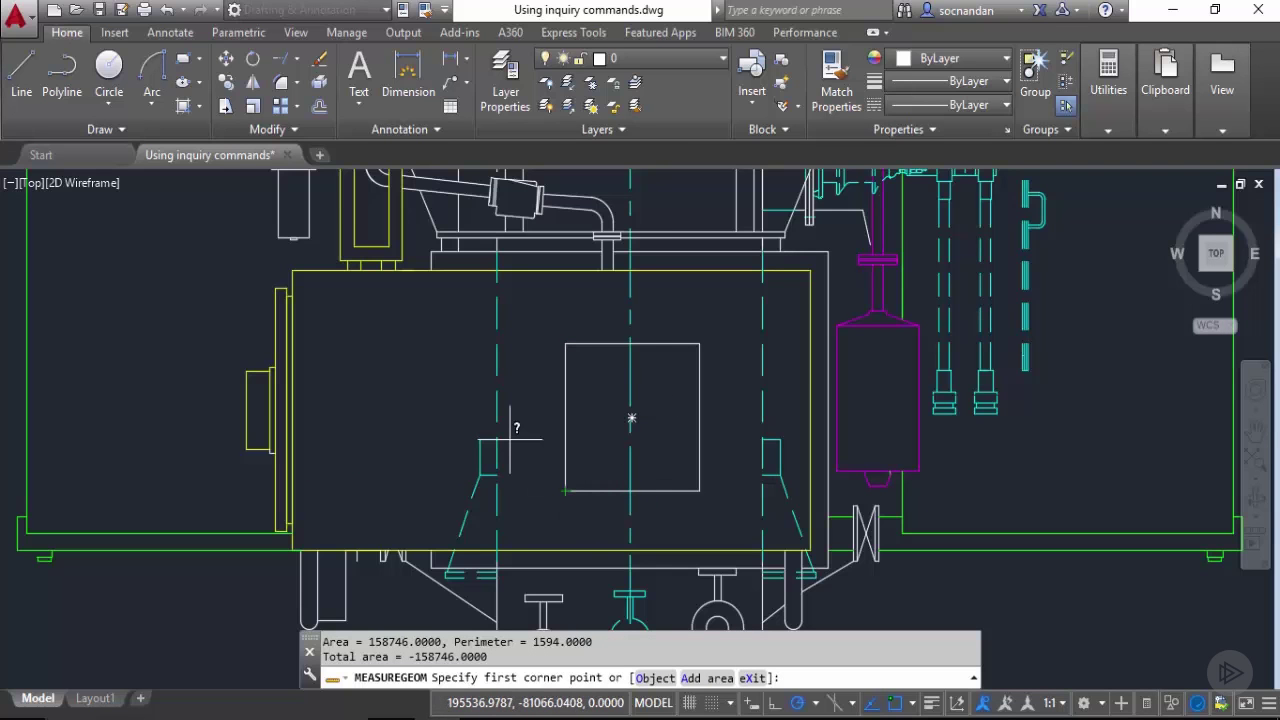
Add the outer rectangle's area back for a total of 1000104, then cancel MEASUREGEOM
left_click(714, 680)
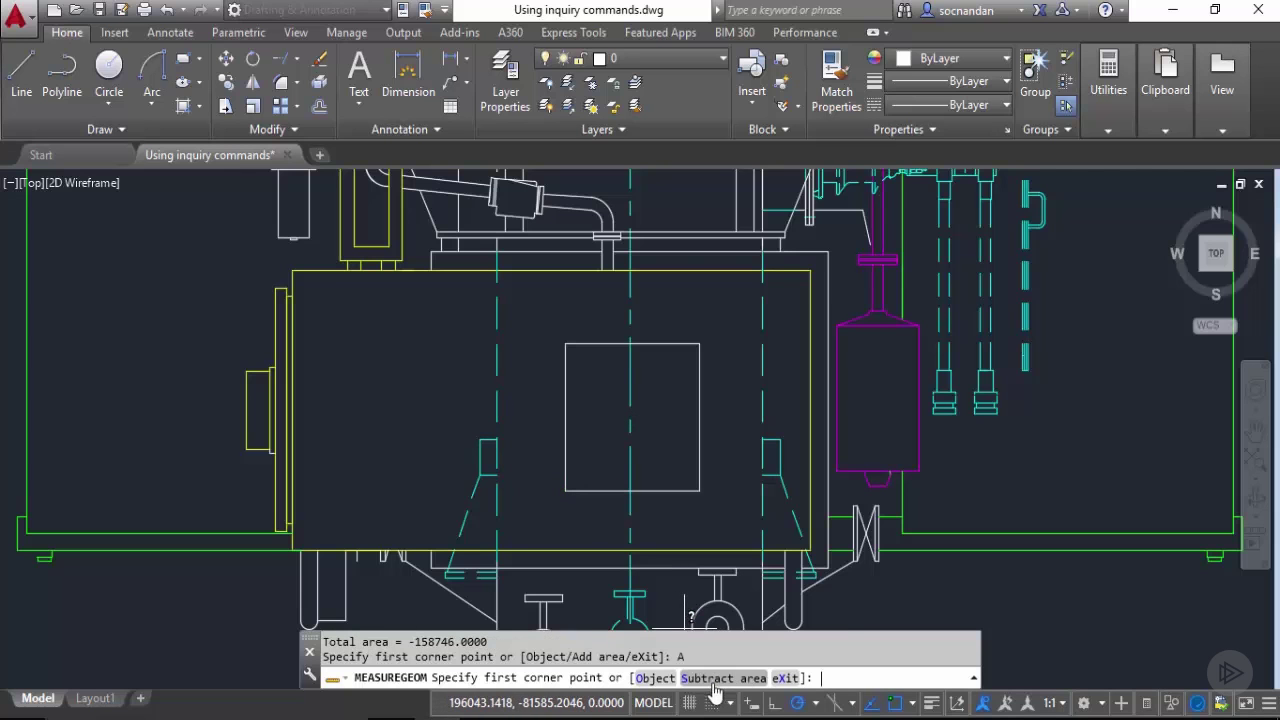
left_click(296, 271)
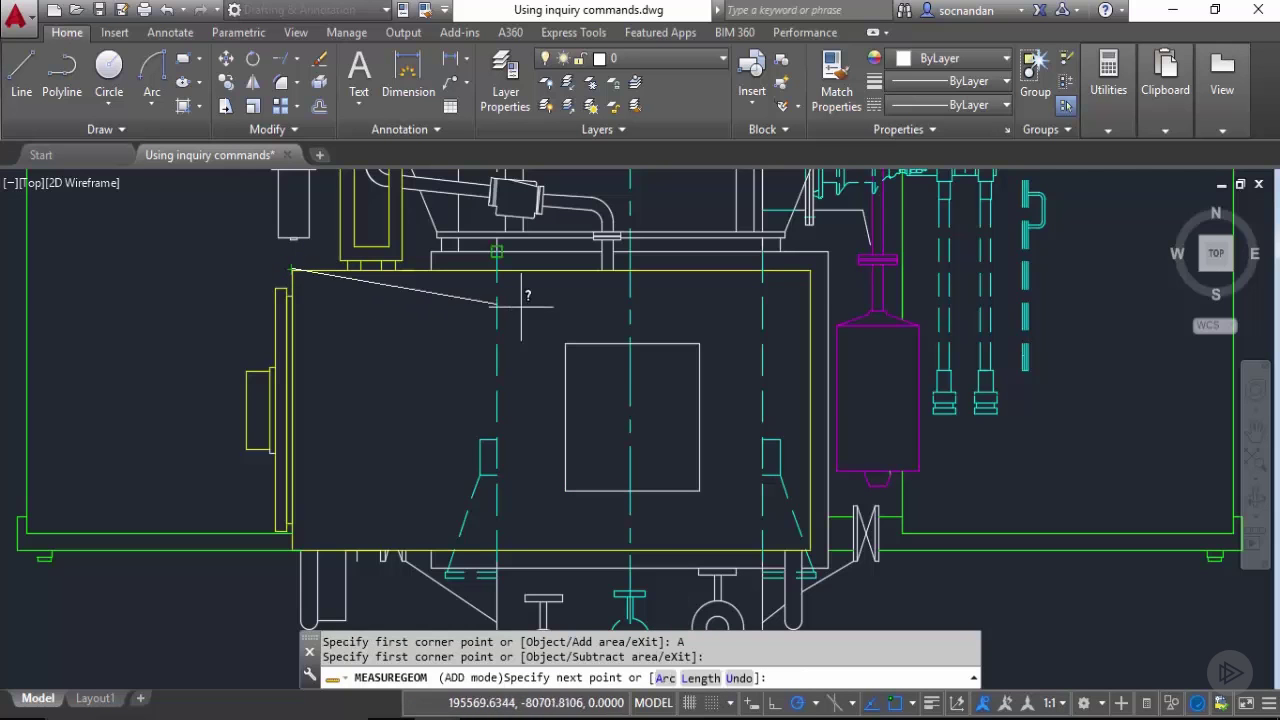
left_click(811, 269)
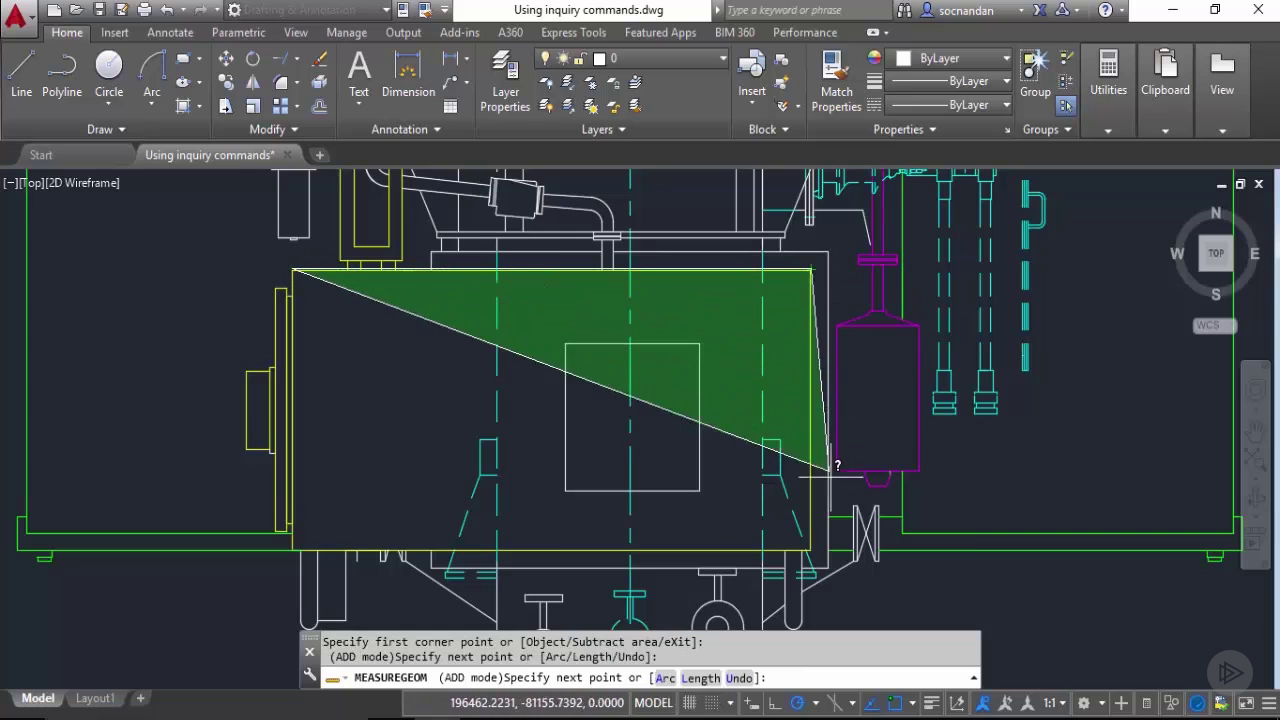
left_click(811, 549)
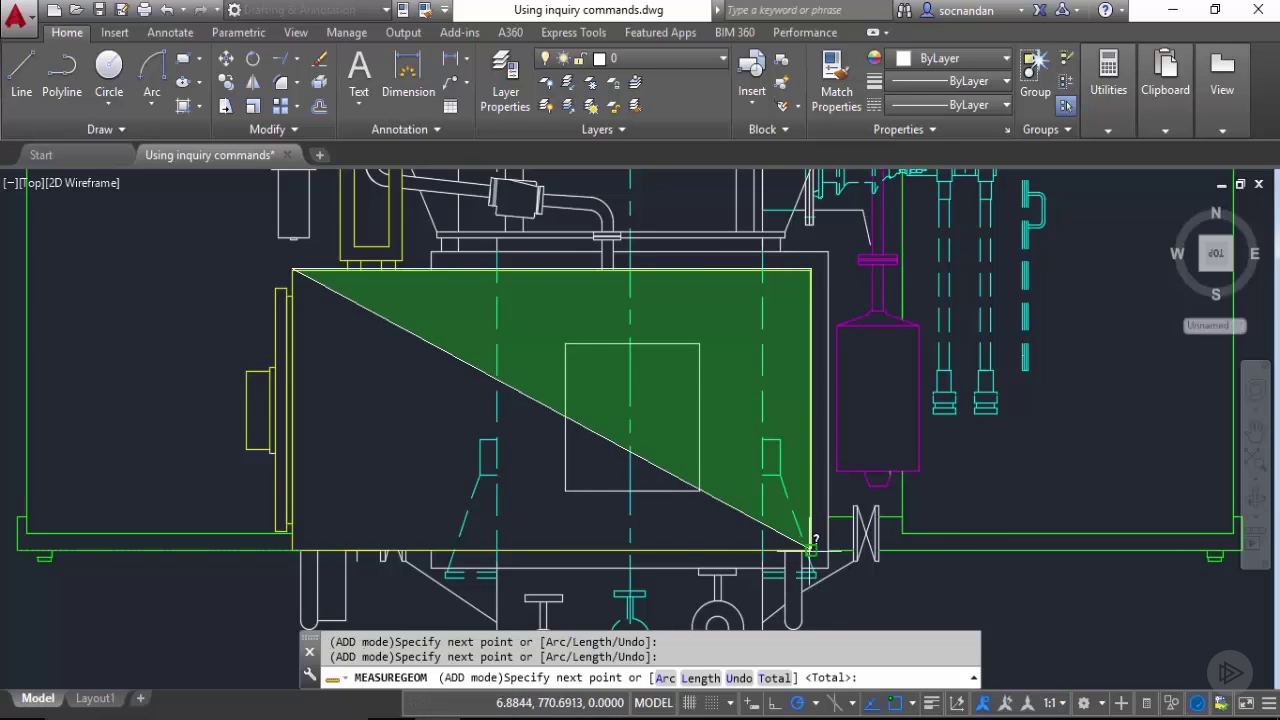
left_click(292, 549)
key("Return")
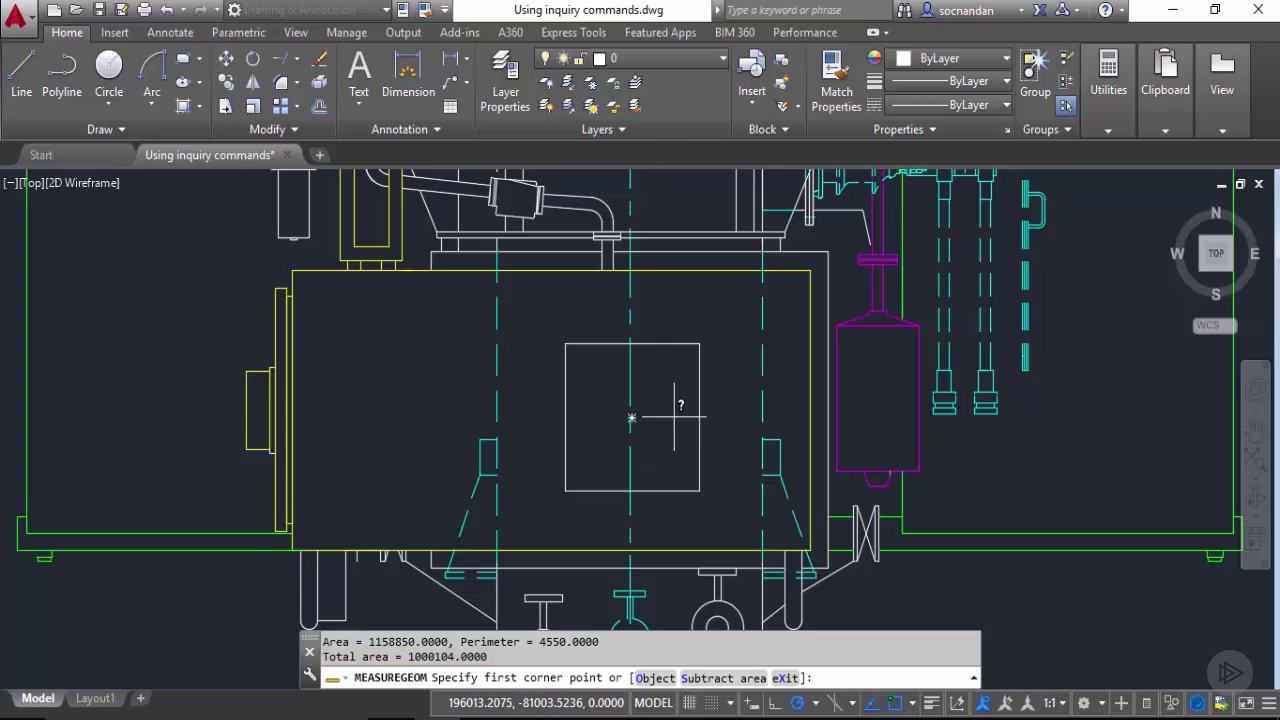
key("Escape")
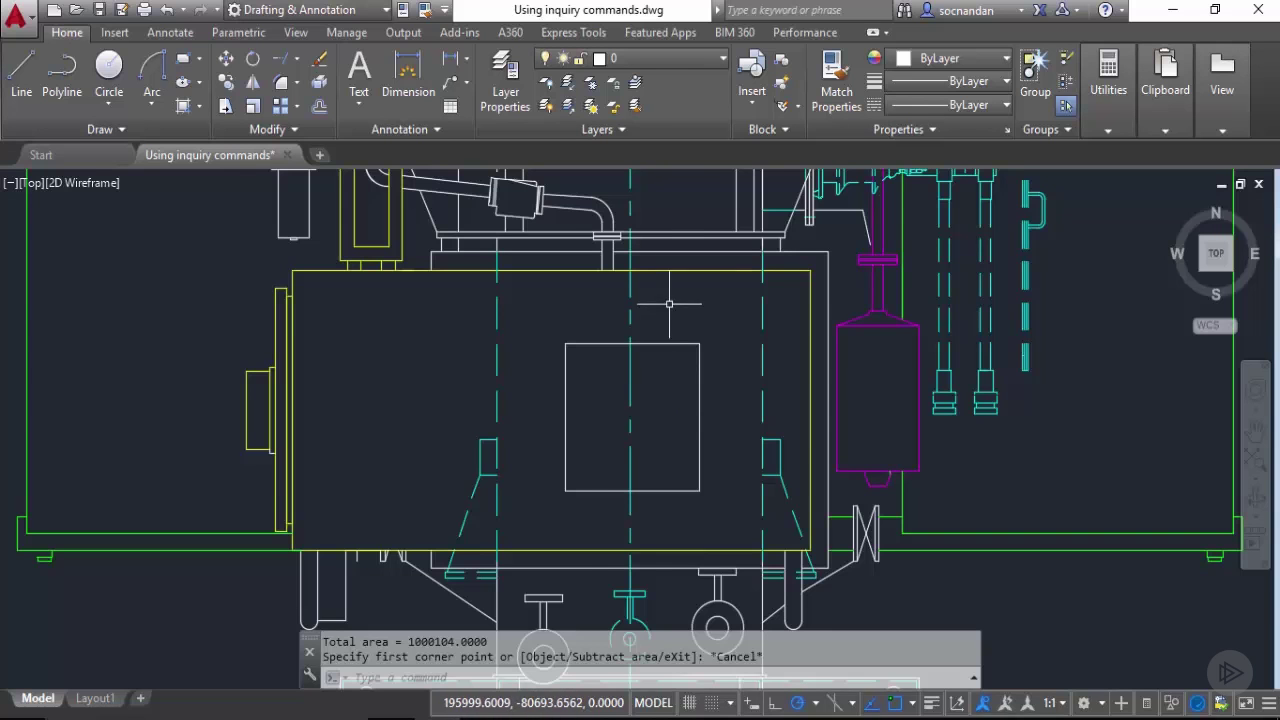
Measure the angle between the left funnel's slanted left edge and bottom edge: 111°
scroll(666, 309, "down", 4)
middle_click_drag(675, 238, 631, 408)
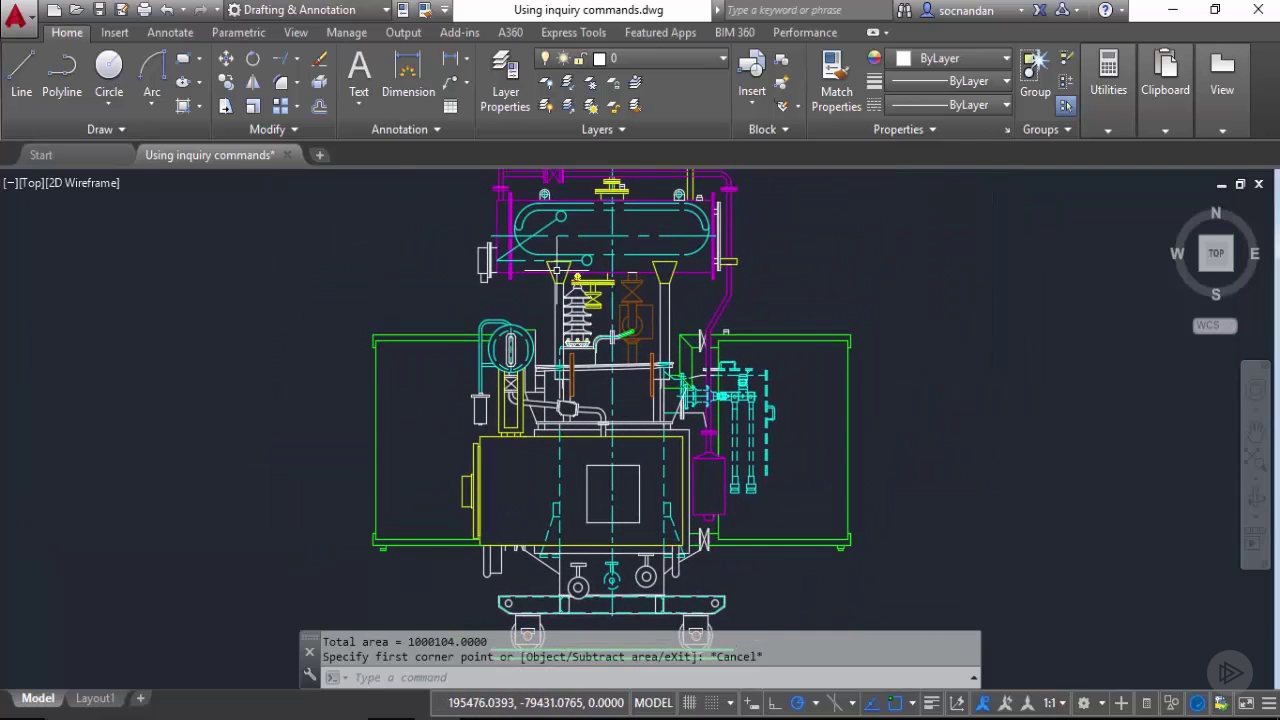
scroll(556, 271, "up", 4)
scroll(556, 271, "up", 2)
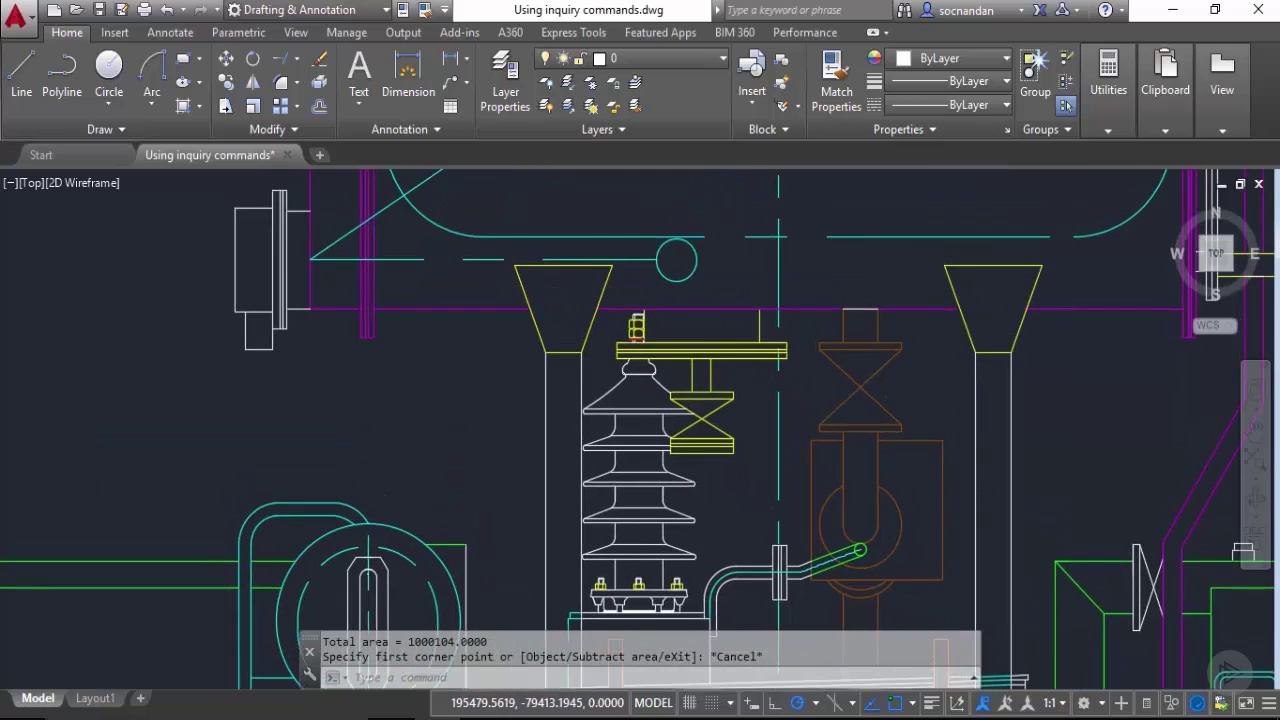
left_click(1106, 100)
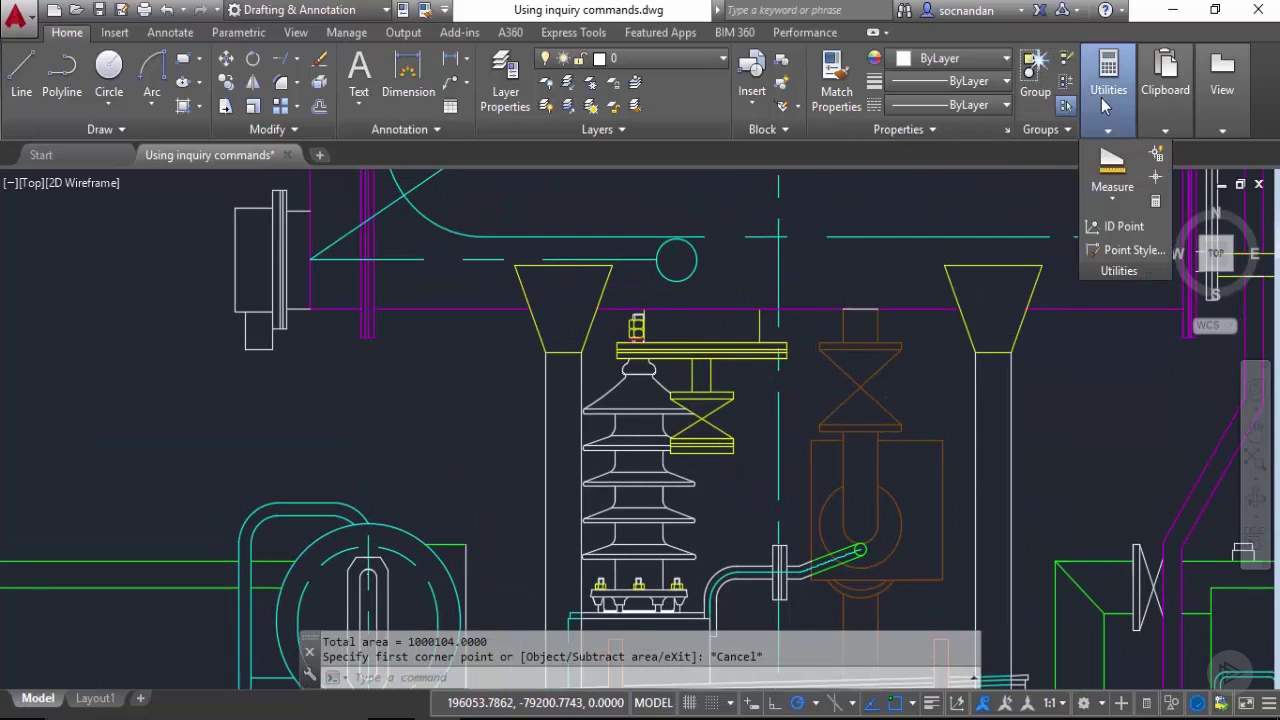
left_click(1112, 196)
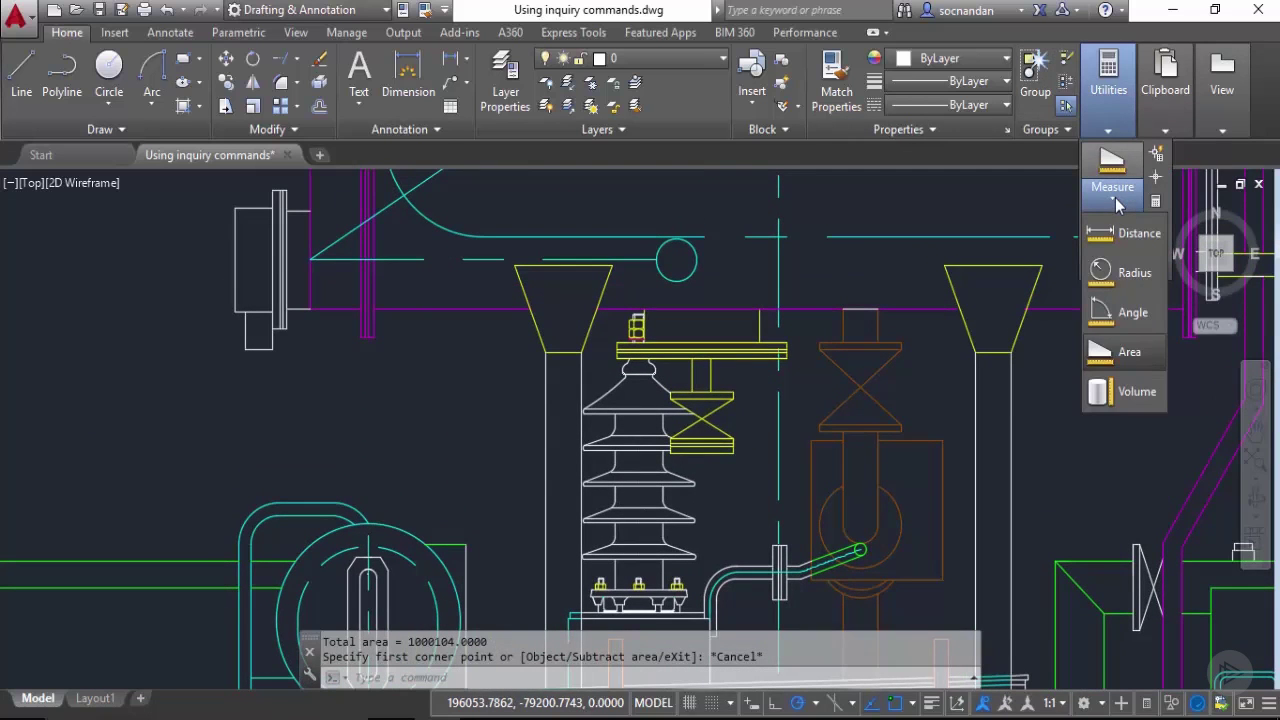
left_click(1122, 312)
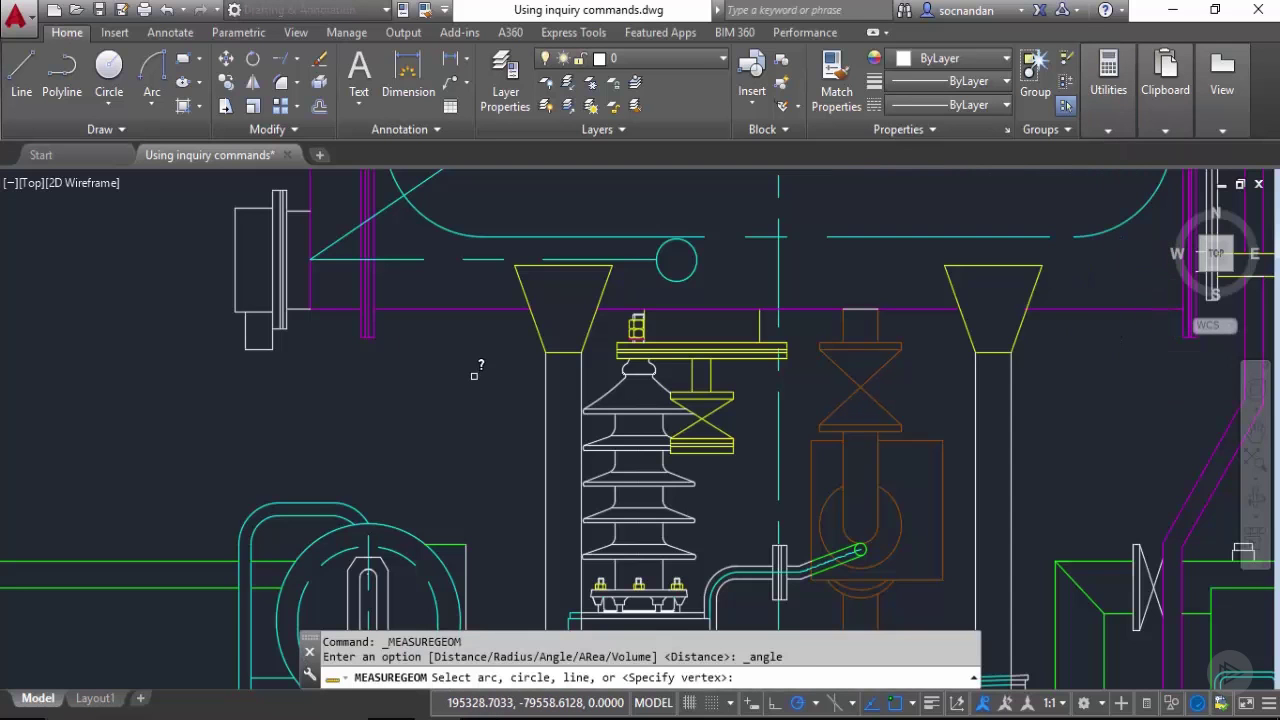
left_click(528, 330)
left_click(540, 338)
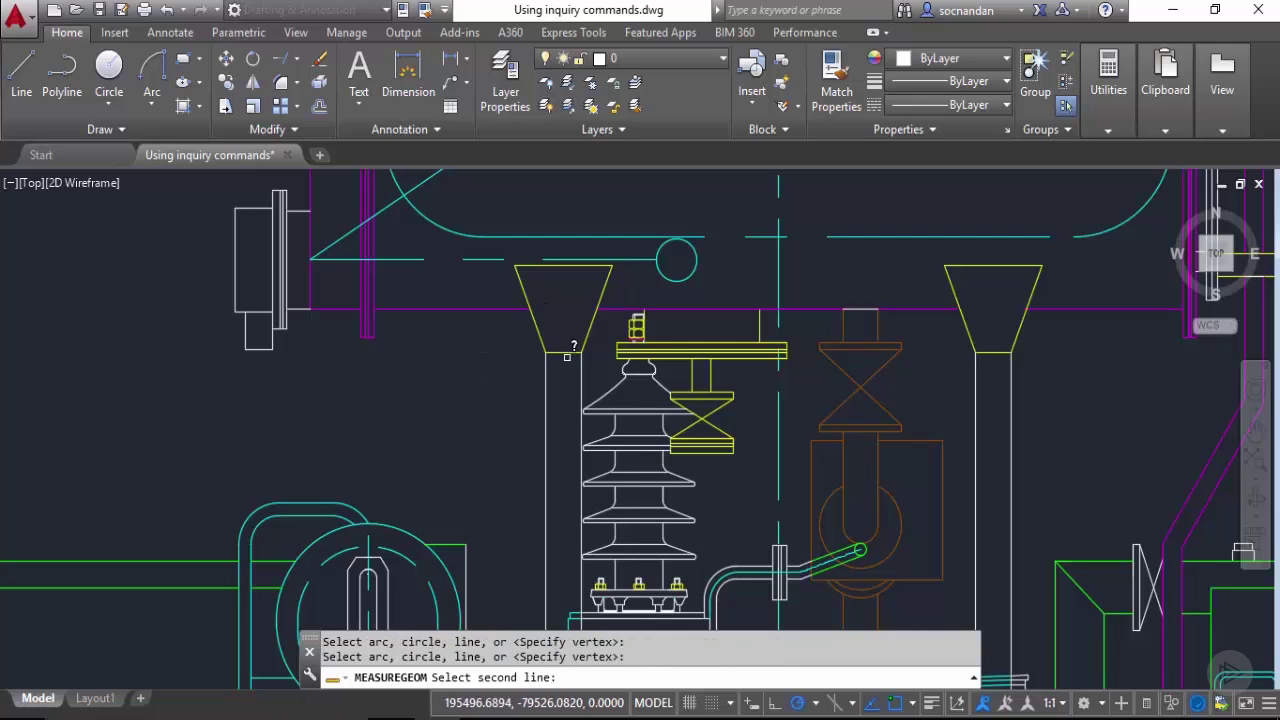
left_click(567, 353)
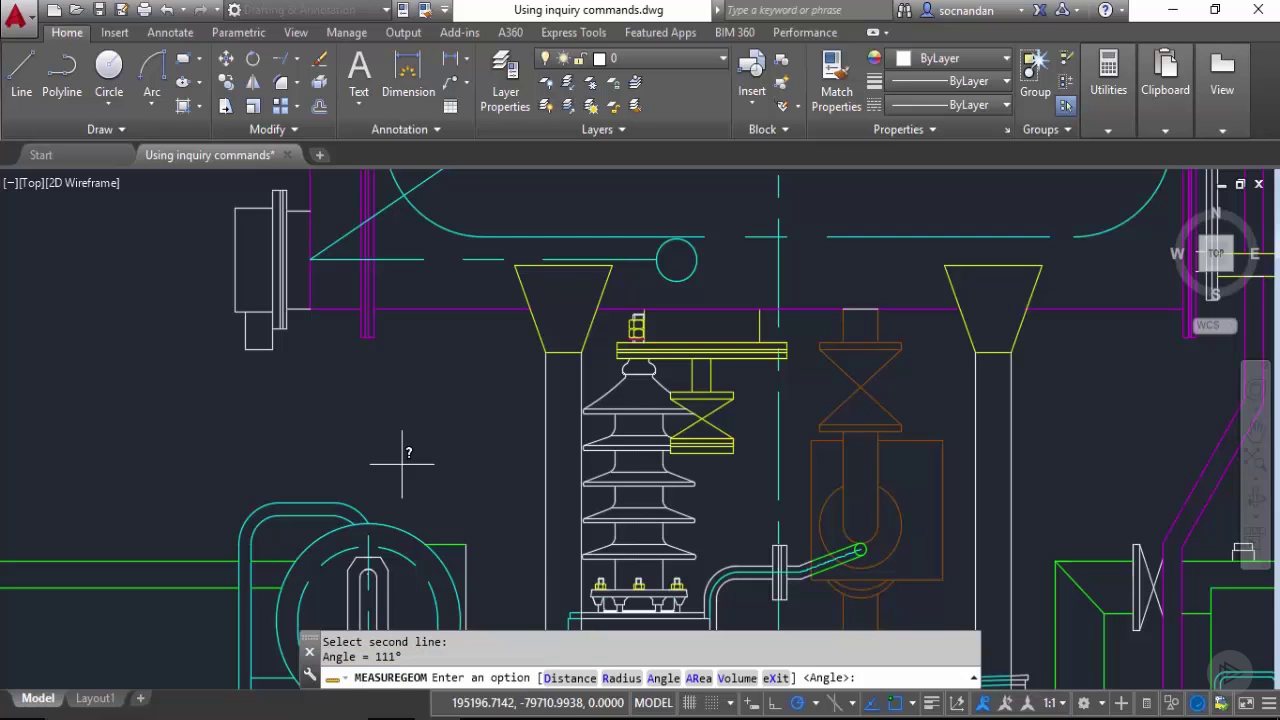
Cancel the angle measurement and zoom in on the pipe fitting below the equipment
scroll(712, 512, "down", 4)
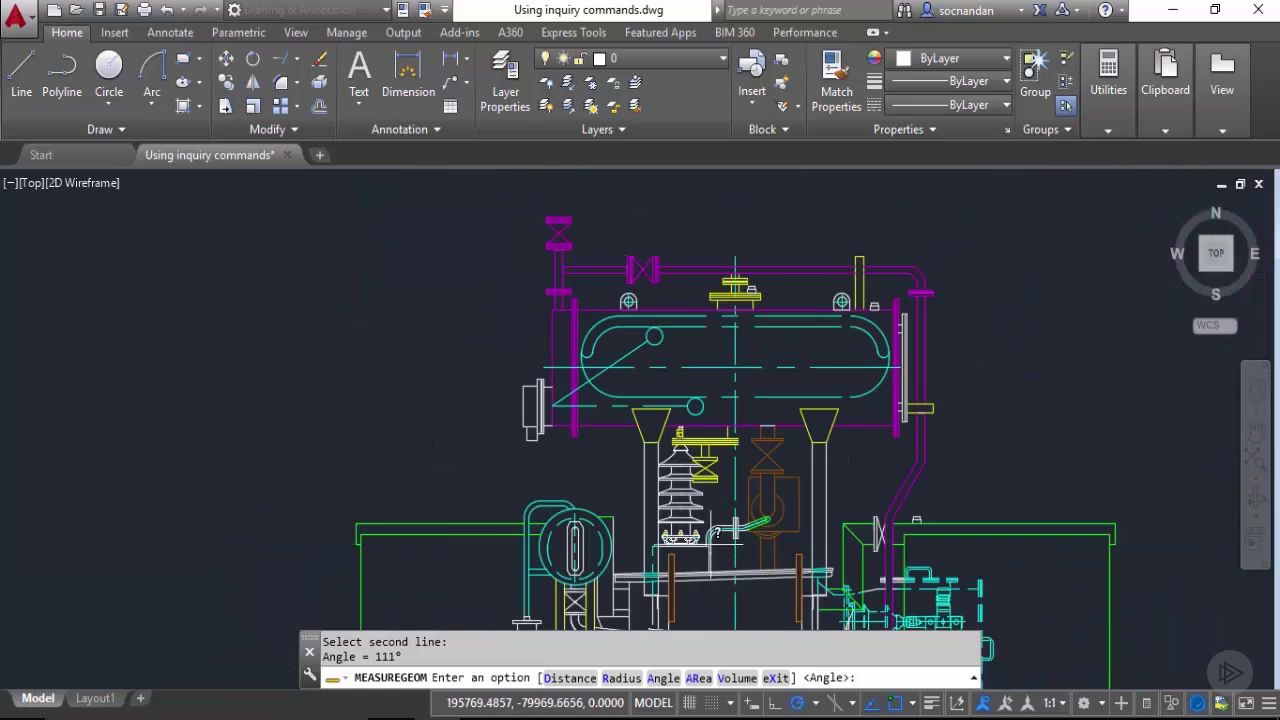
middle_click_drag(716, 566, 616, 386)
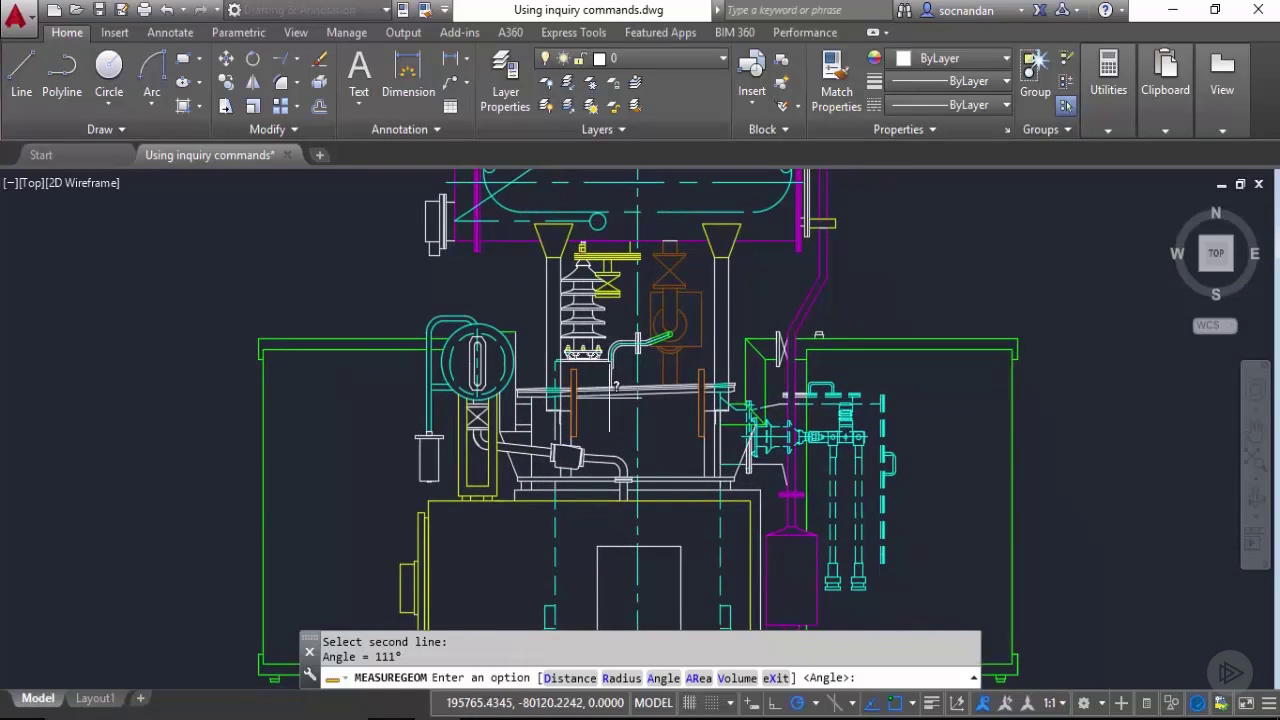
scroll(572, 452, "up", 5)
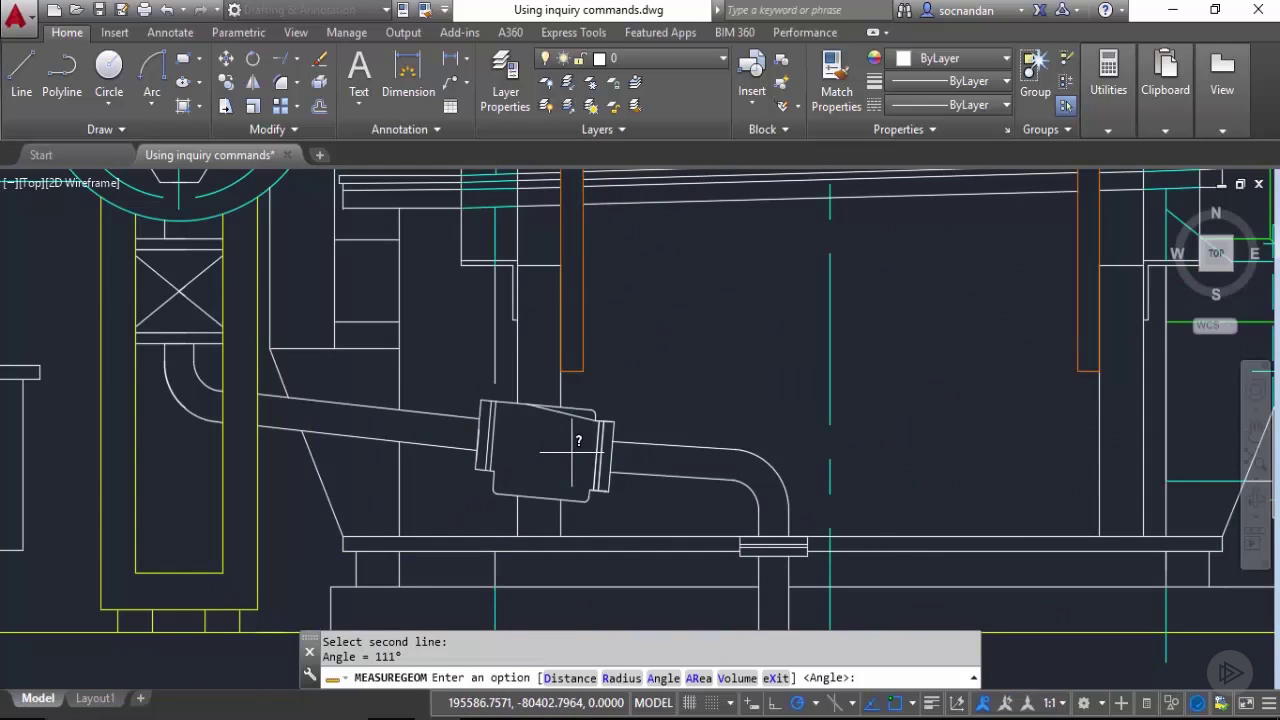
key("Escape")
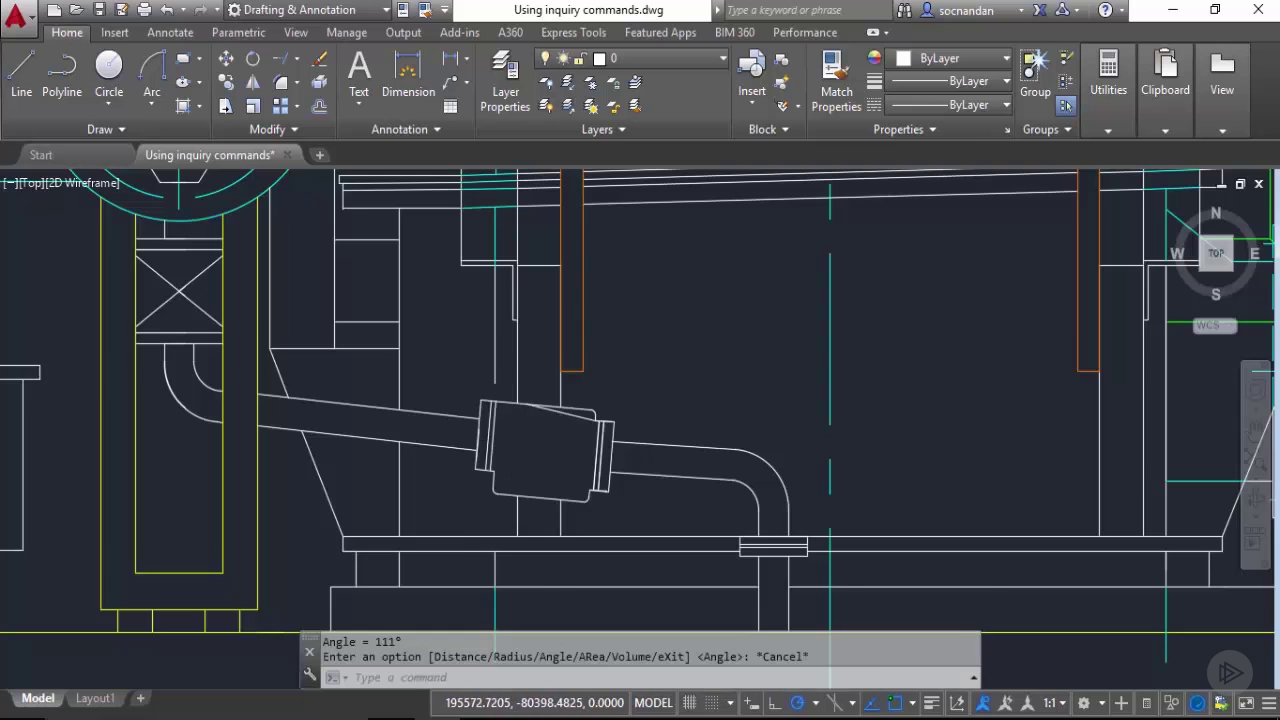
scroll(554, 446, "up", 2)
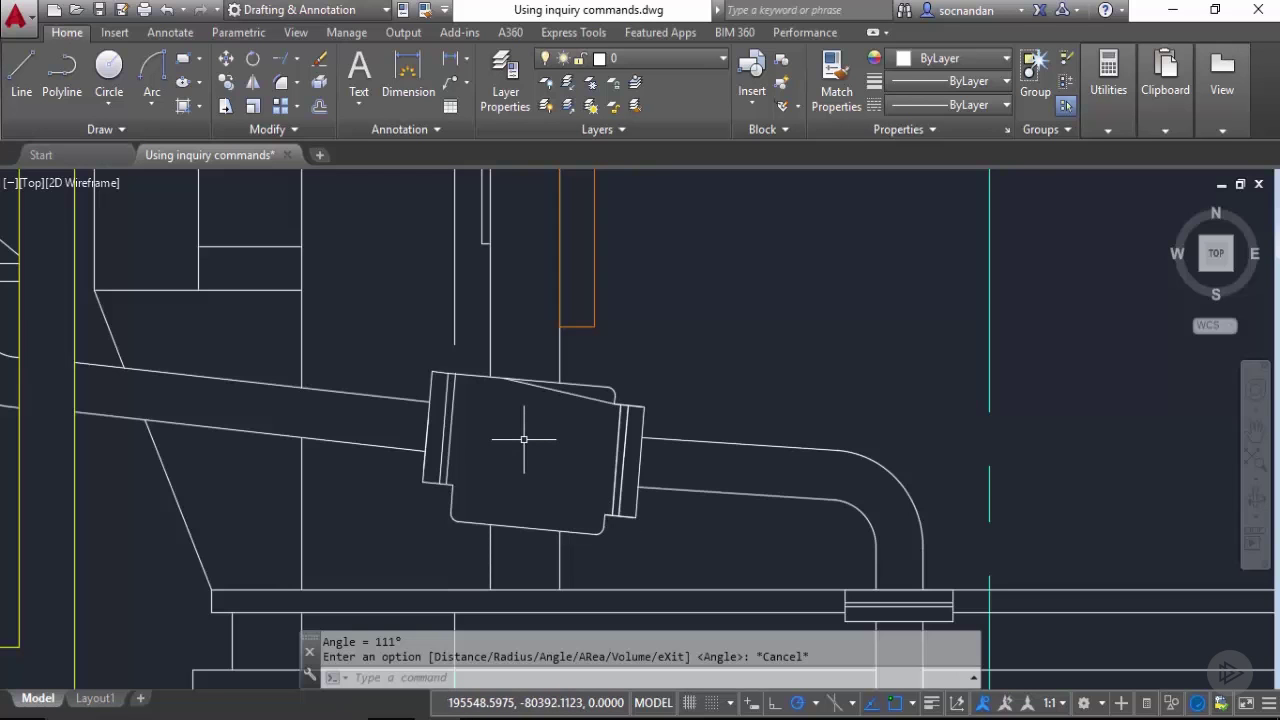
Create a boundary polyline by picking a point inside the pipe fitting's central body
left_click(201, 108)
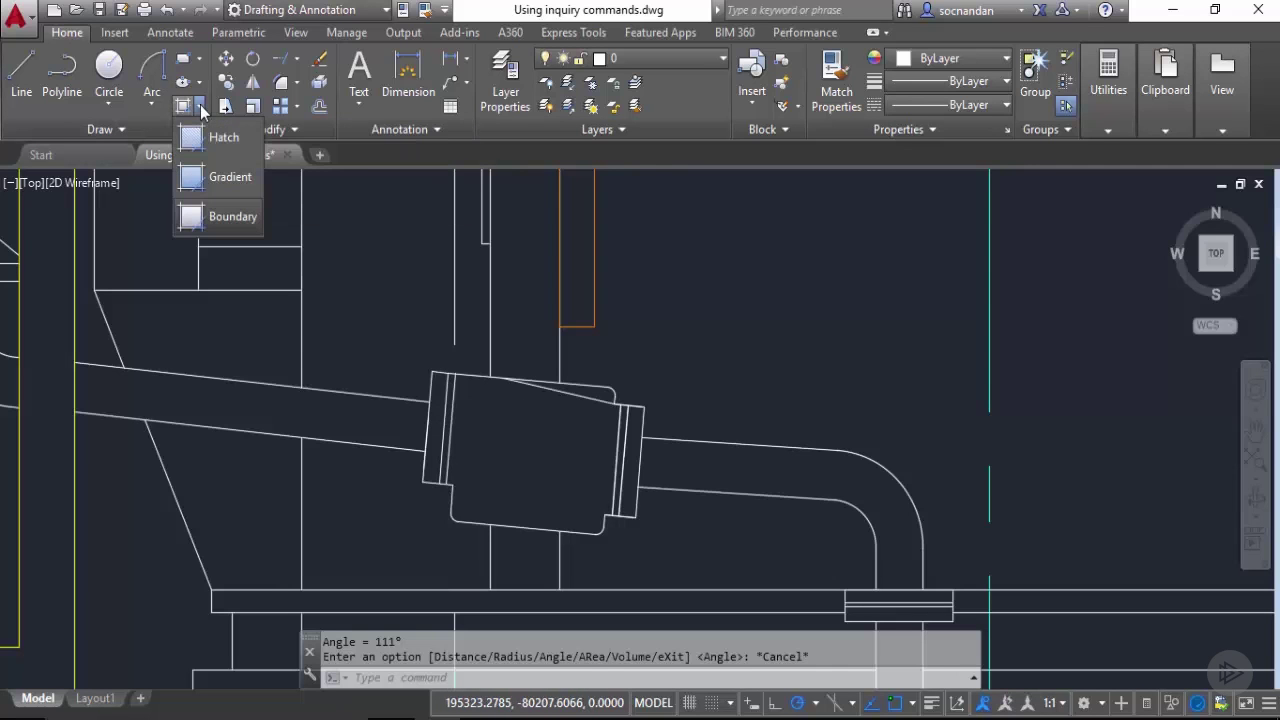
left_click(245, 215)
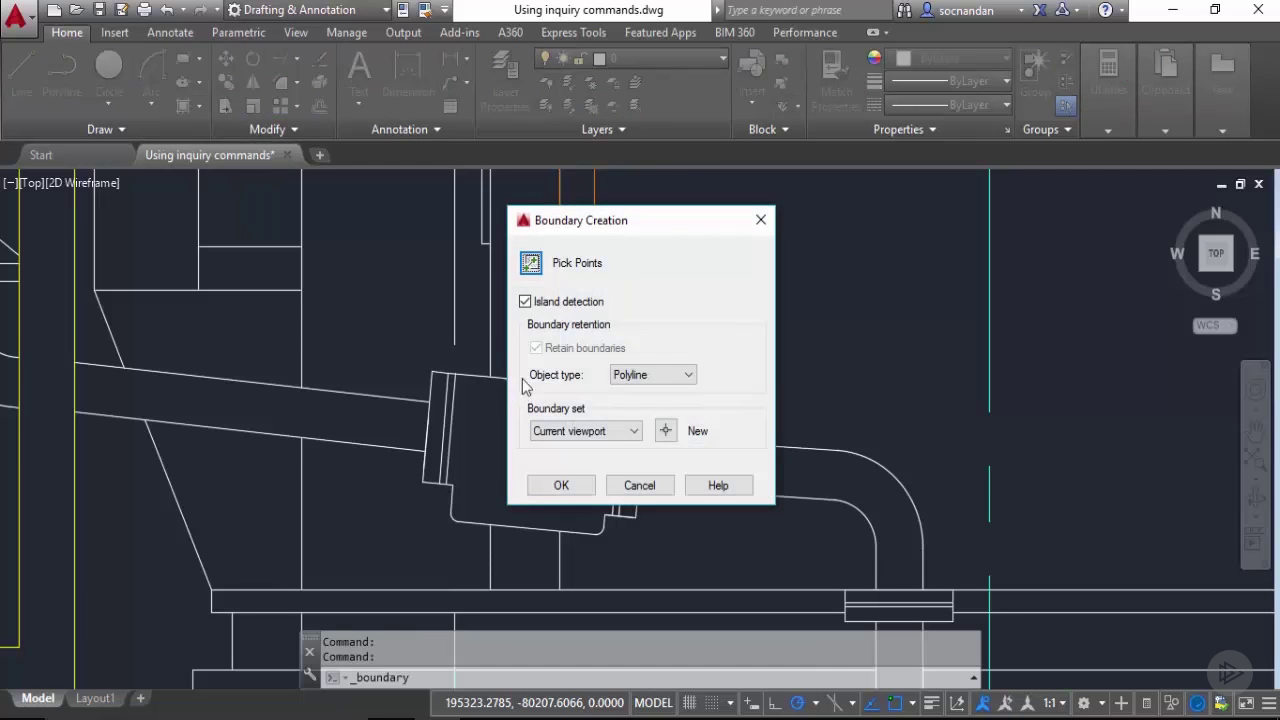
left_click(531, 264)
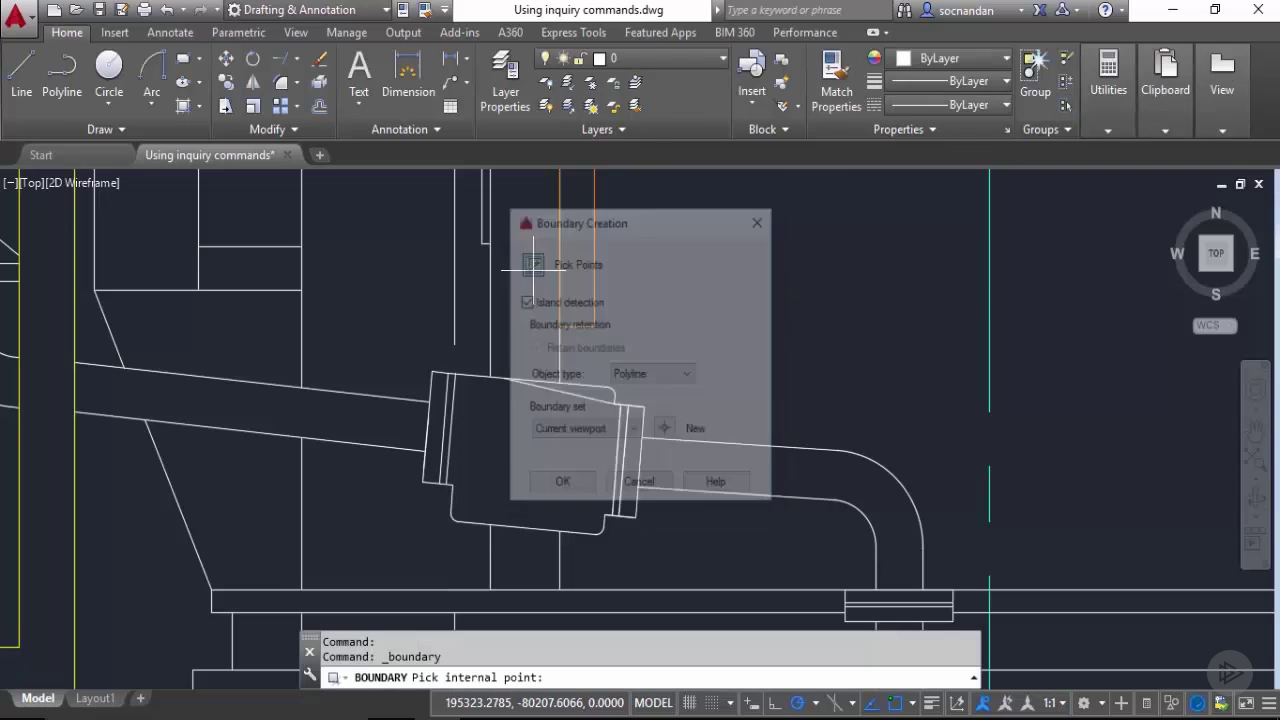
left_click(523, 442)
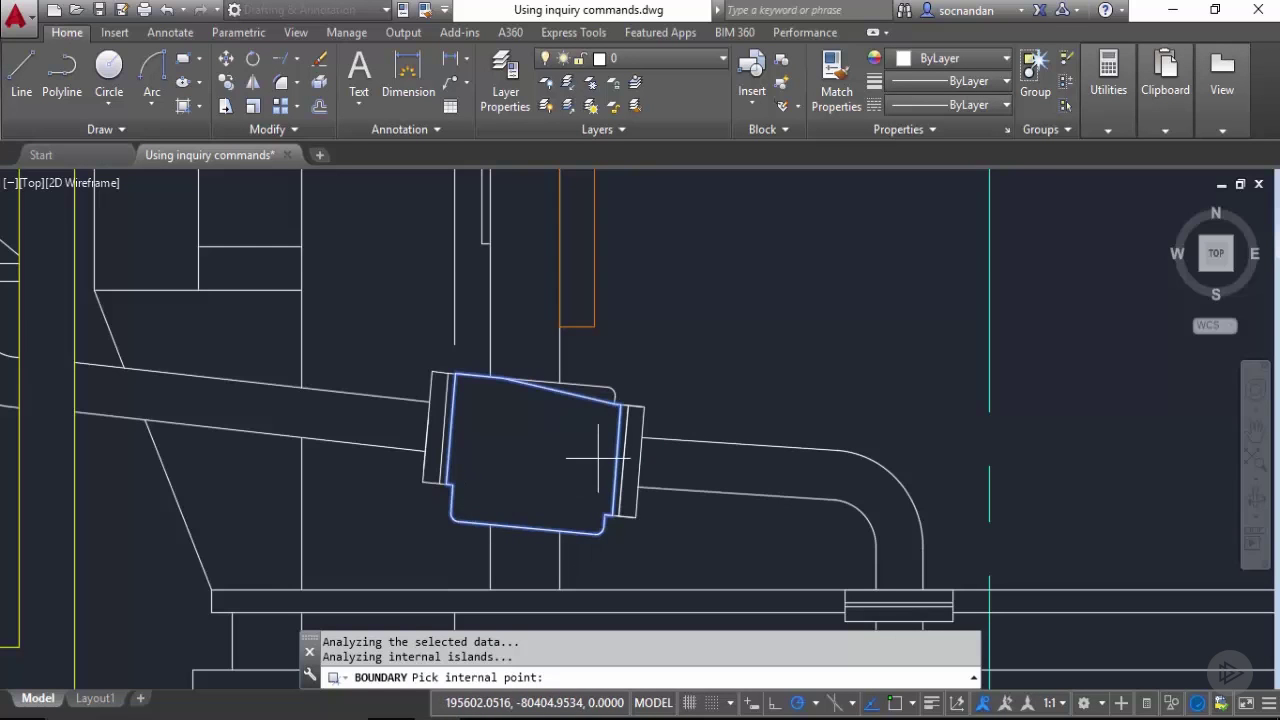
key("Return")
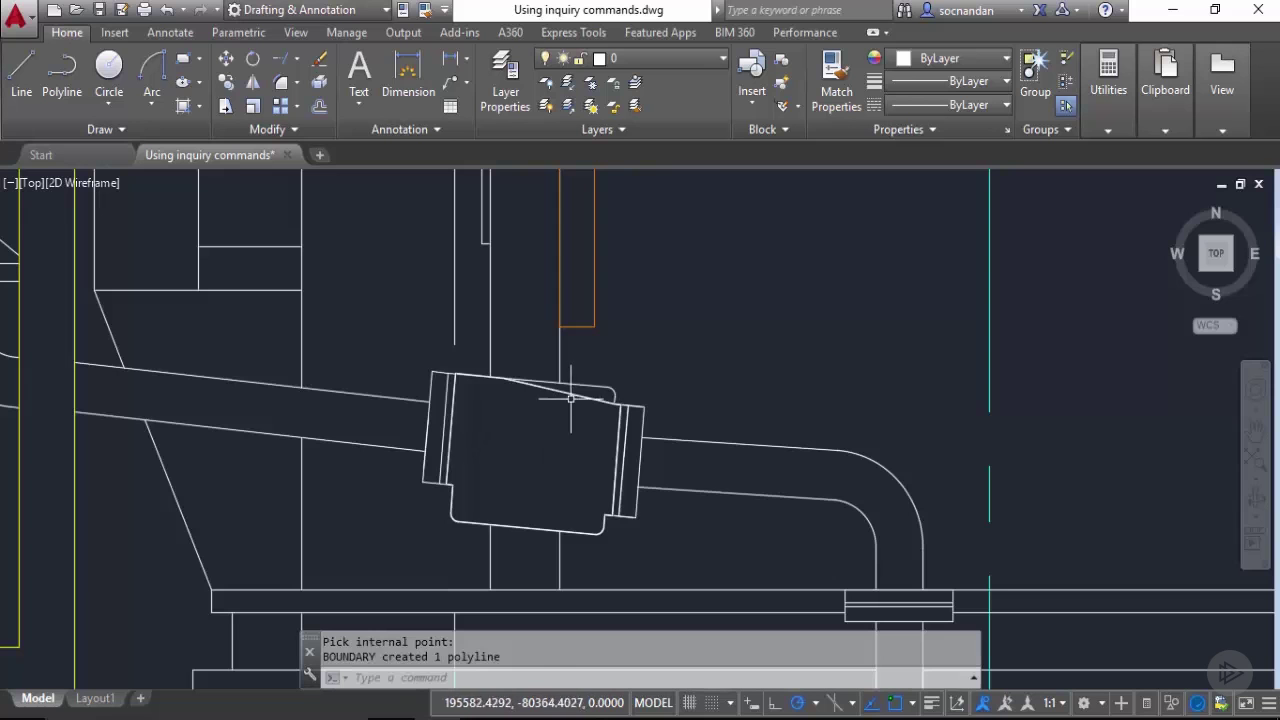
mouse_move(572, 392)
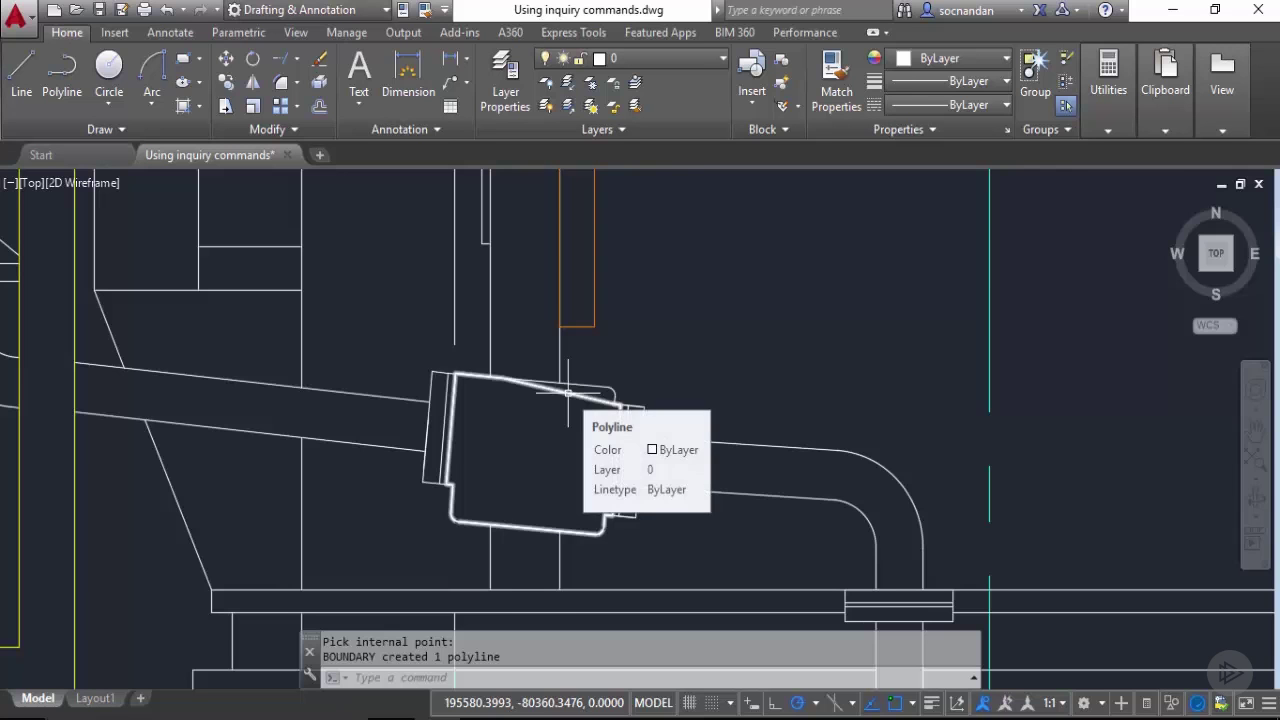
Measure the boundary polyline's area as an object, reading 11504.9448 area and 428.5424 perimeter
mouse_move(1103, 108)
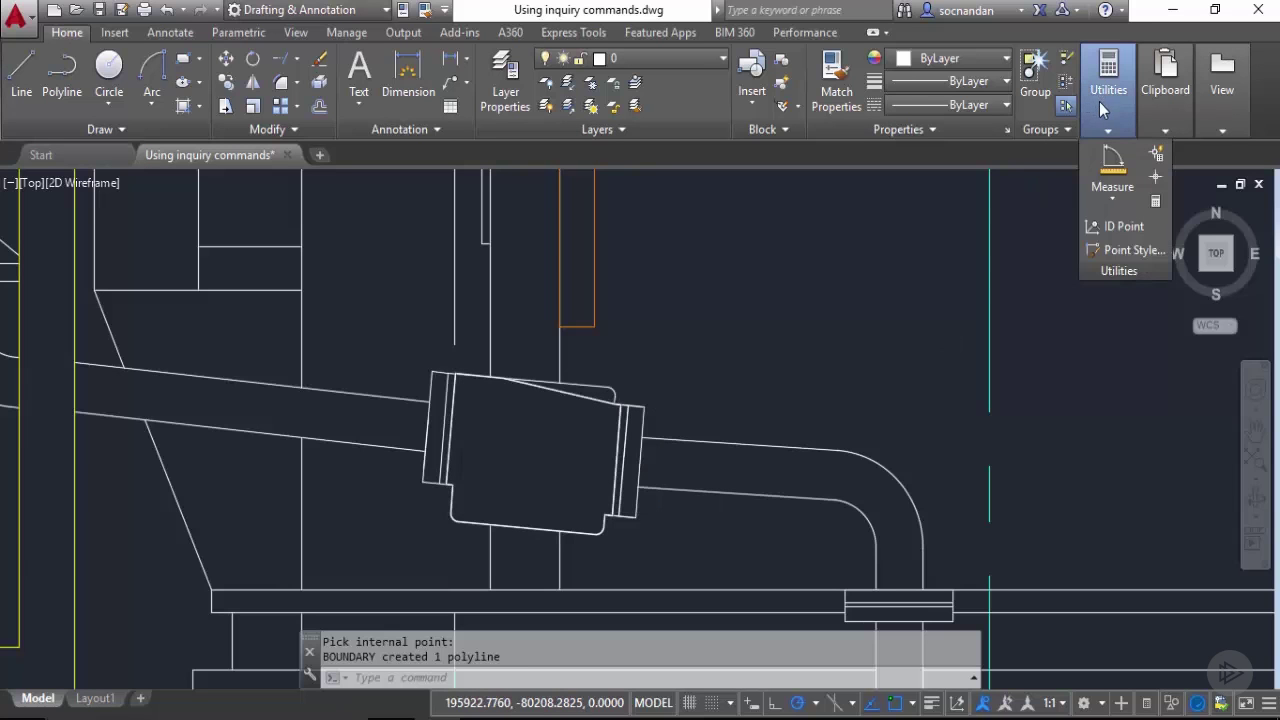
left_click(1118, 198)
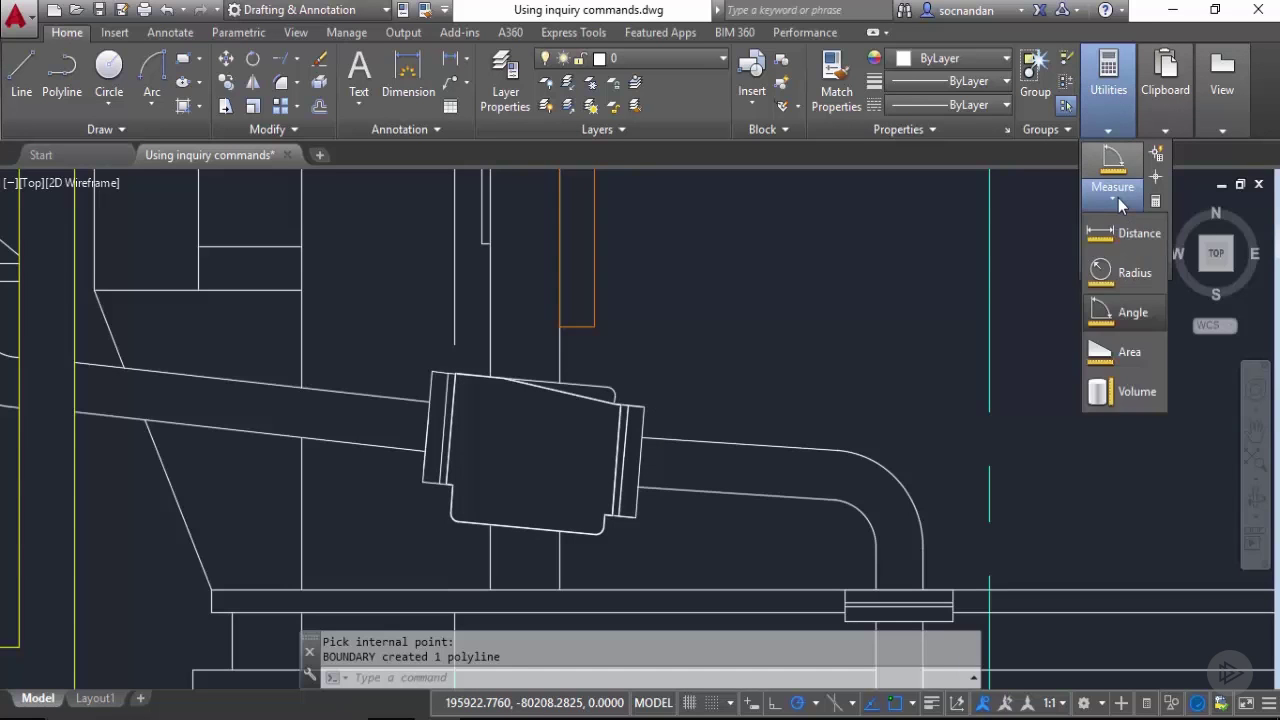
left_click(1130, 351)
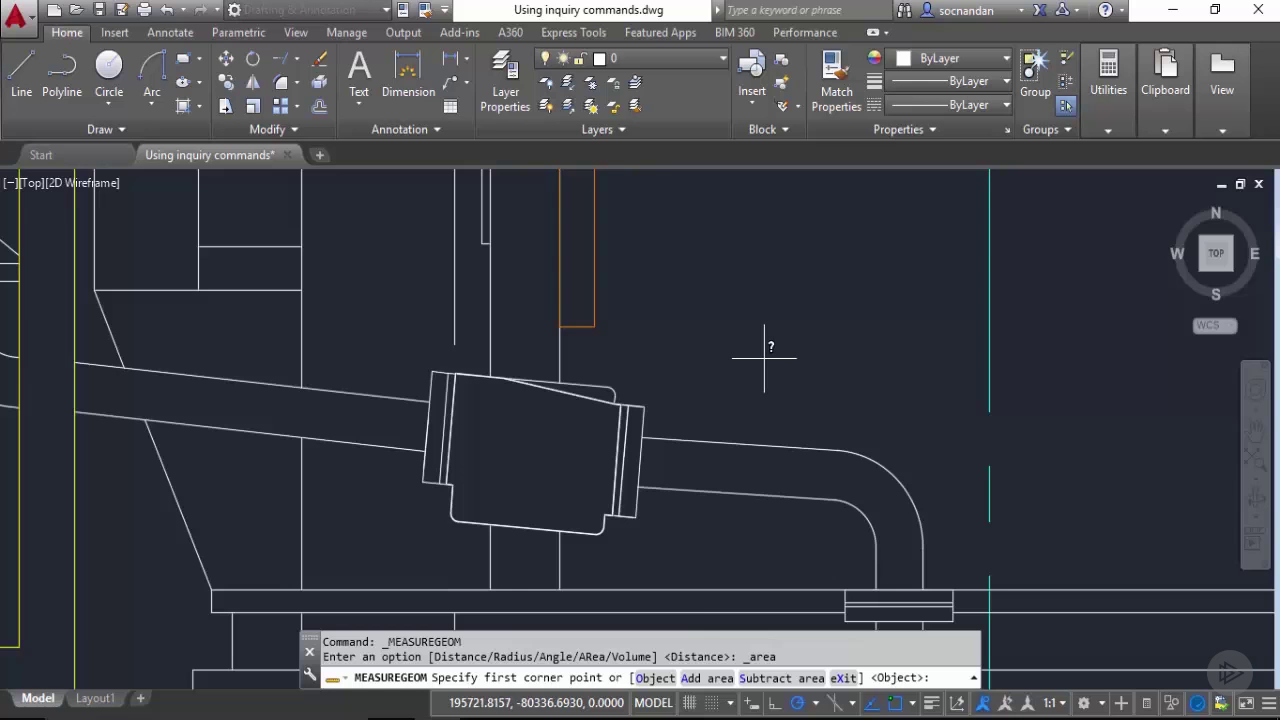
left_click(656, 678)
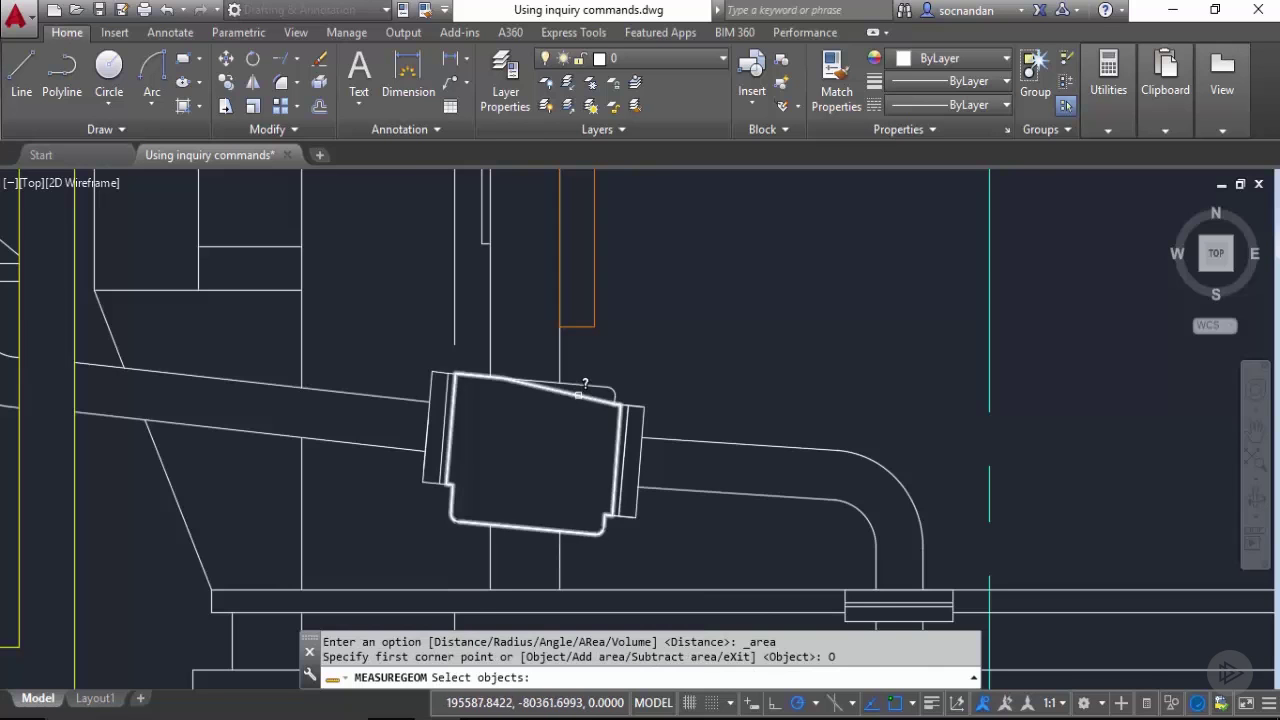
left_click(578, 395)
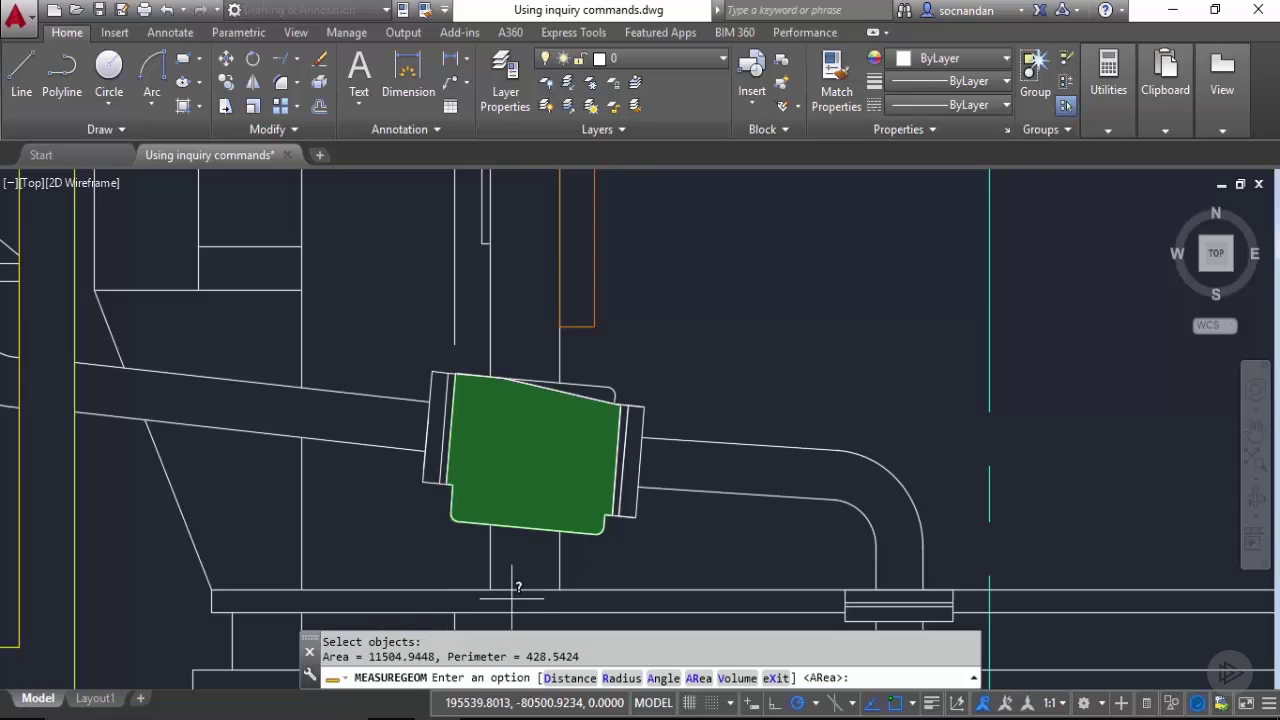
key("Escape")
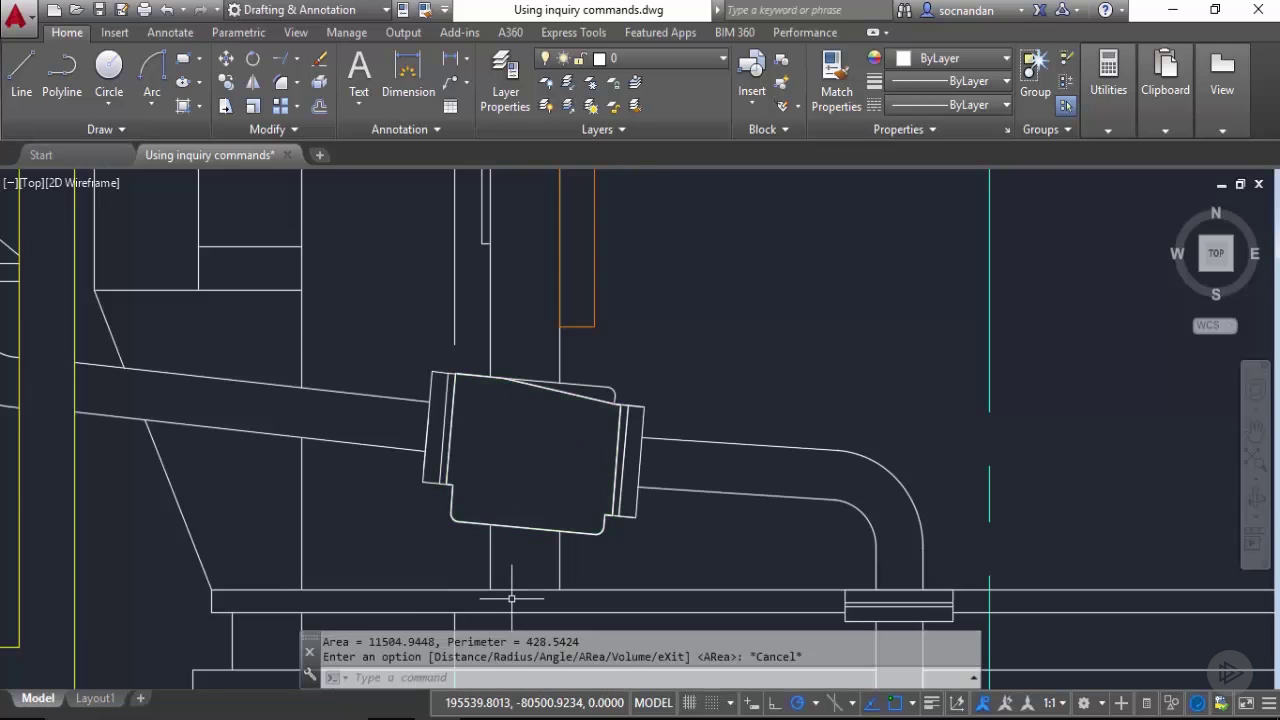